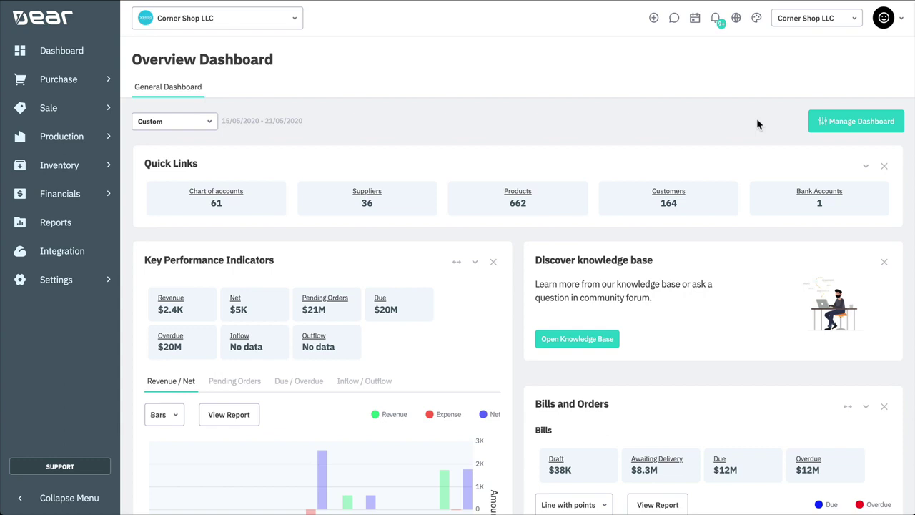
# Step: Open the Chart of Accounts in the financial reference books and look through its account list
pyautogui.click(75, 283)
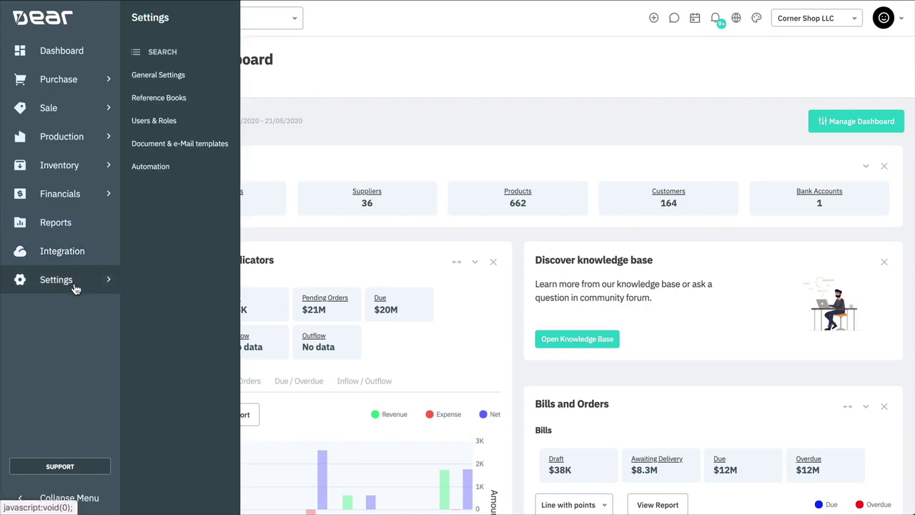
pyautogui.click(206, 102)
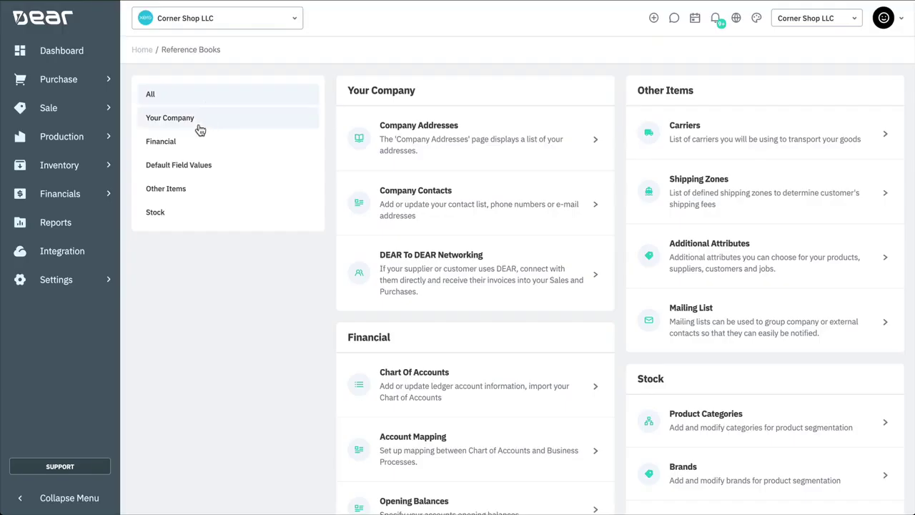
pyautogui.click(198, 143)
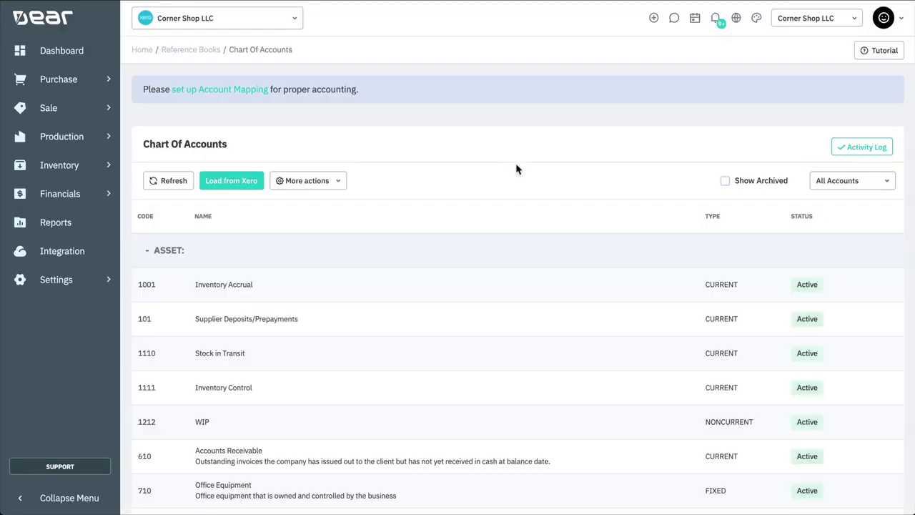
pyautogui.scroll(-3, 517, 169)
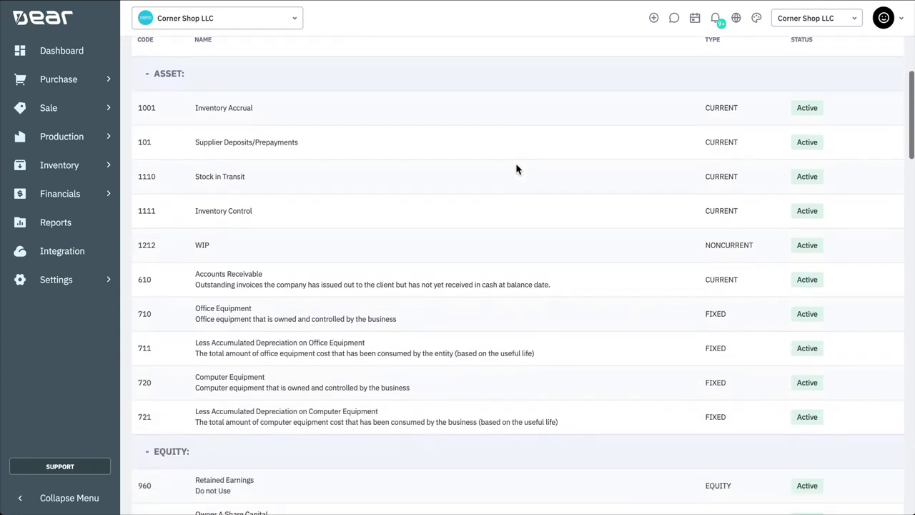
pyautogui.scroll(3, 518, 168)
pyautogui.scroll(1, 518, 169)
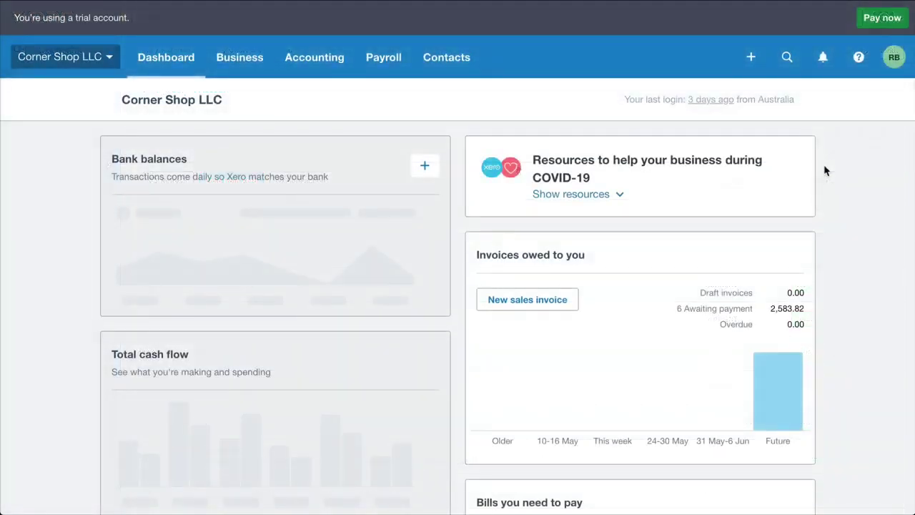
# Step: Switch to Xero, open its chart of accounts and start a new account of type Current Asset
pyautogui.click(319, 66)
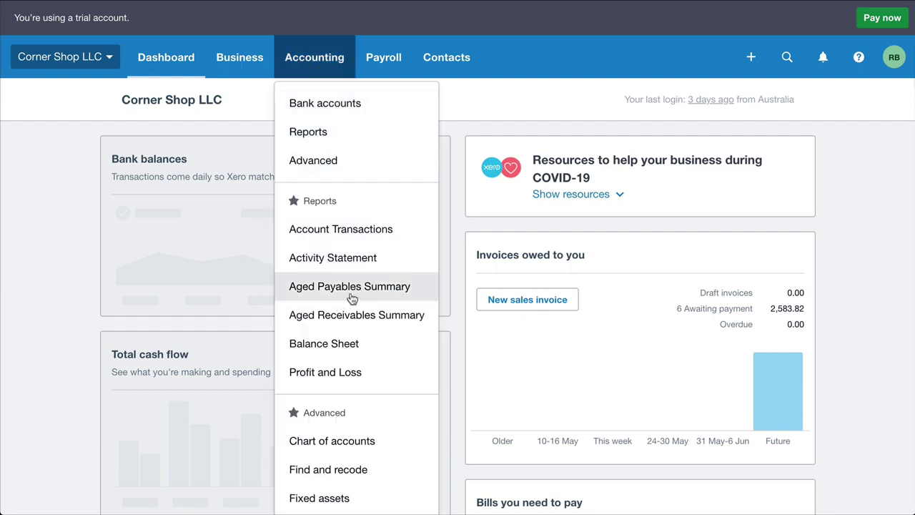
pyautogui.click(388, 444)
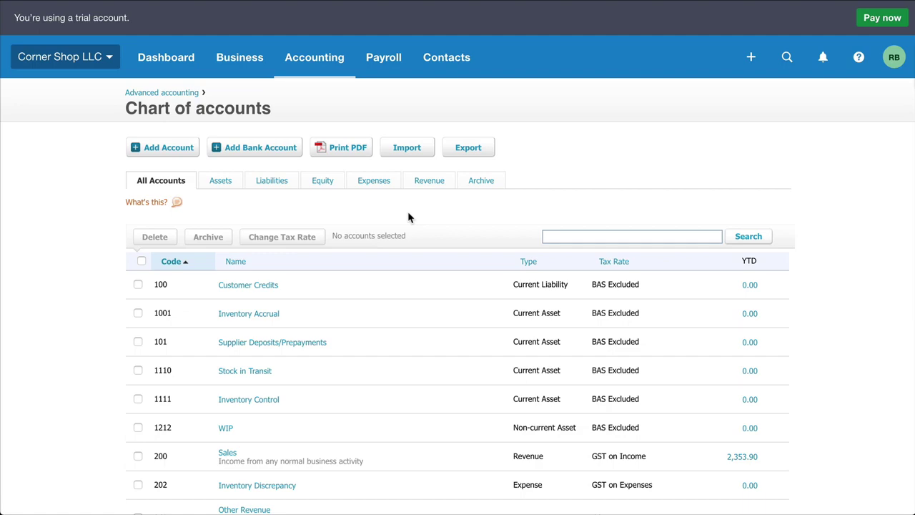
pyautogui.click(167, 150)
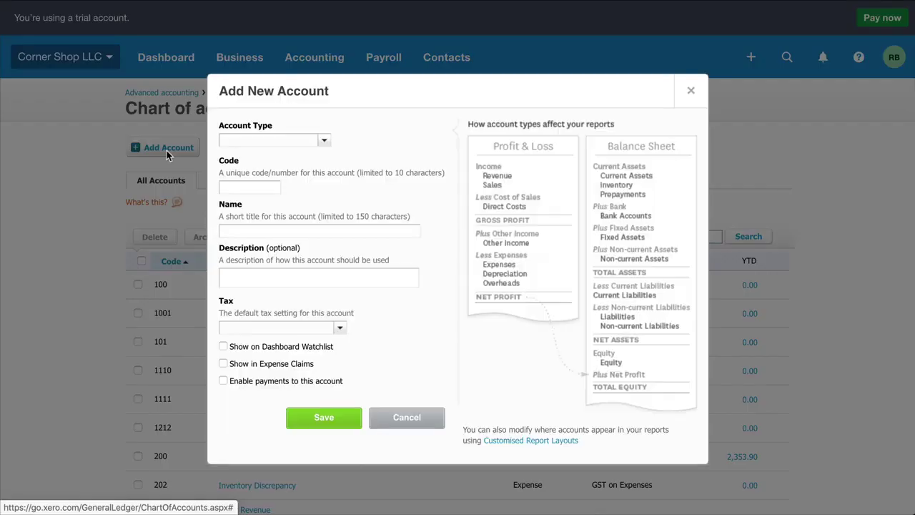
pyautogui.click(326, 143)
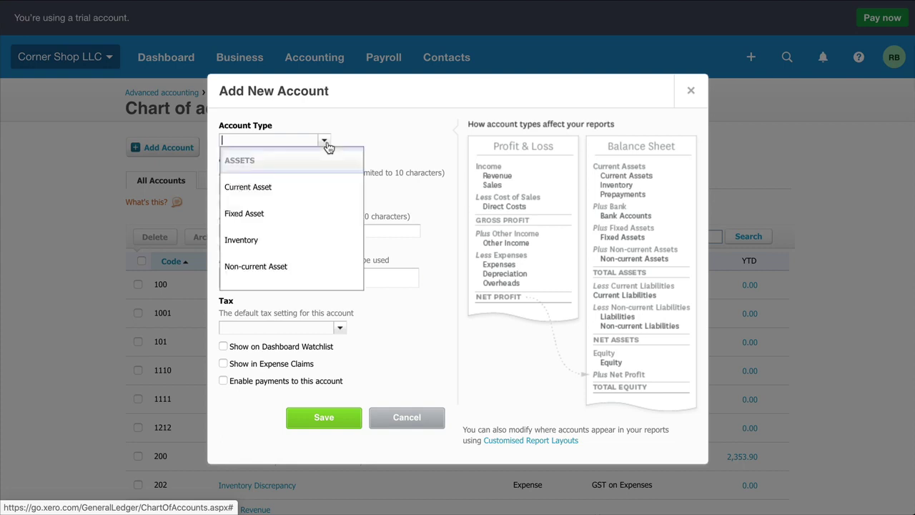
pyautogui.click(293, 190)
# Step: Give the new account code 401, the name Inventory Control and BAS Excluded tax, and save it
pyautogui.click(267, 184)
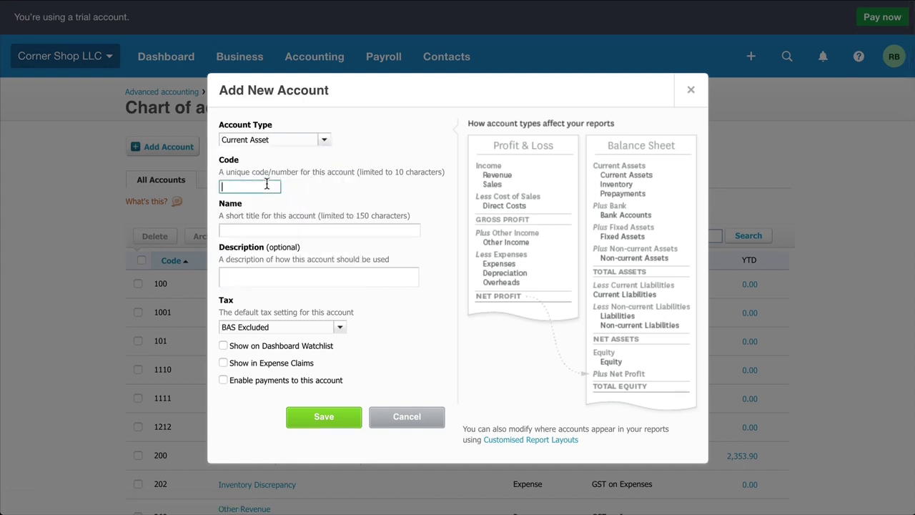
pyautogui.write('401')
pyautogui.click(245, 226)
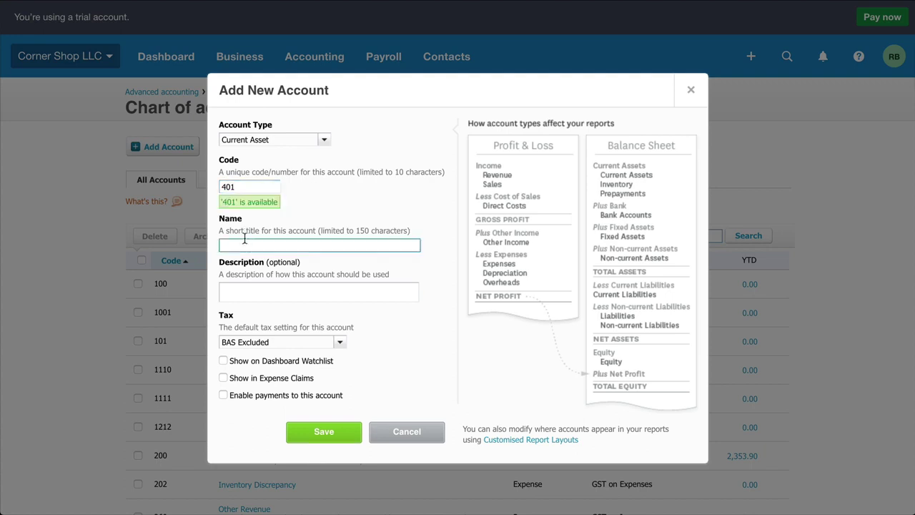
pyautogui.write('Inventory Control')
pyautogui.click(273, 296)
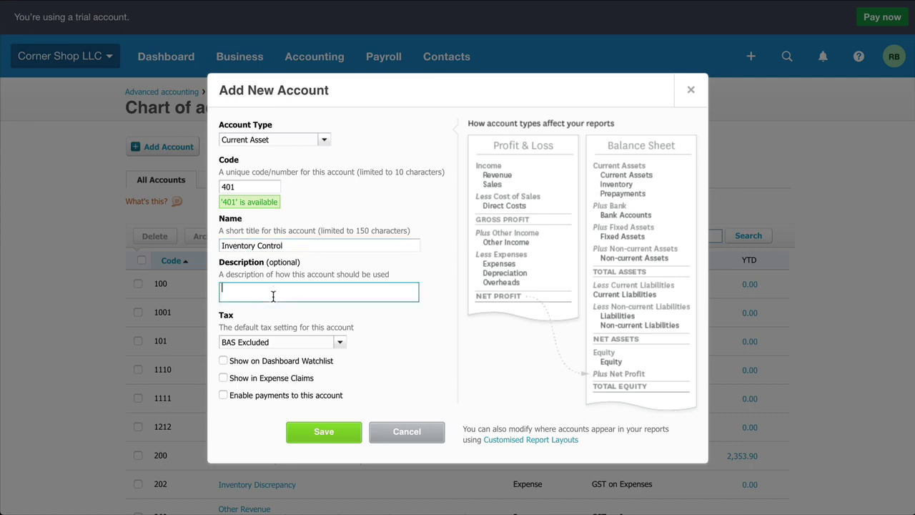
pyautogui.click(338, 344)
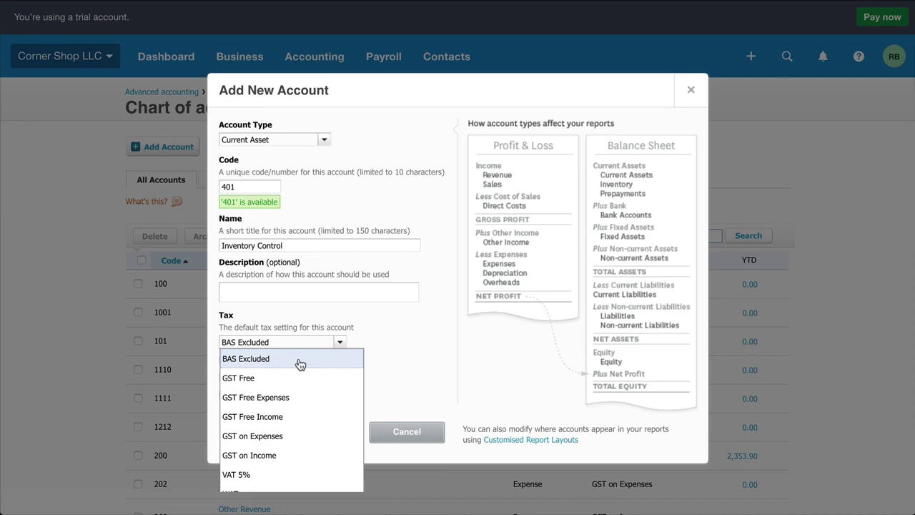
pyautogui.click(309, 359)
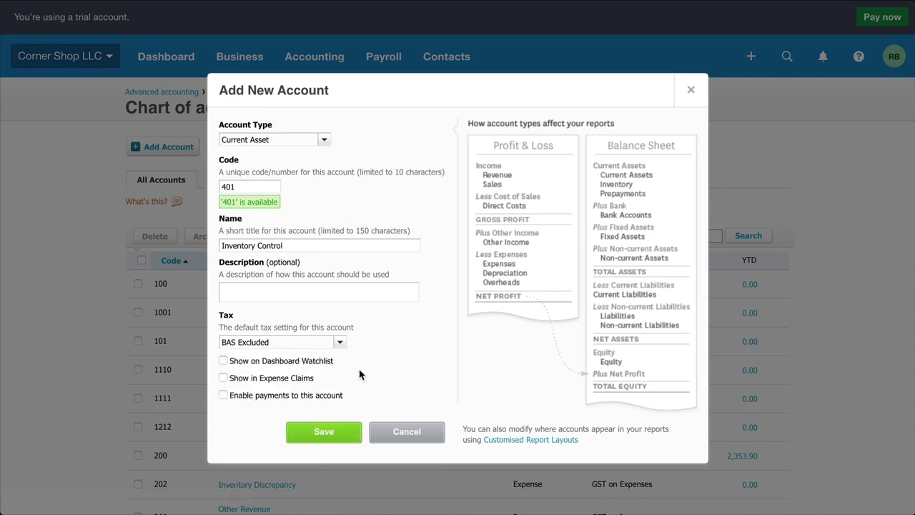
pyautogui.click(326, 432)
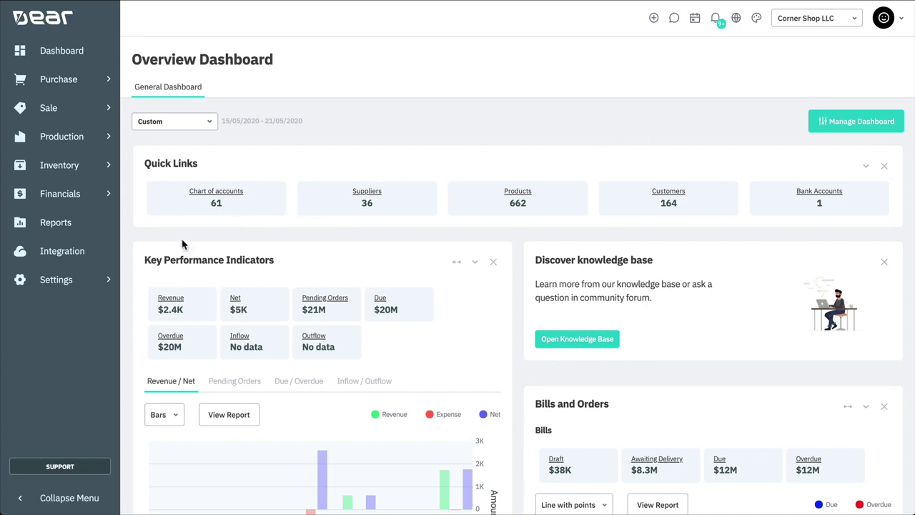
# Step: Switch to DEAR and connect the Xero integration, keeping the existing DEAR data and allowing access to the Corner Shop LLC organisation
pyautogui.click(105, 257)
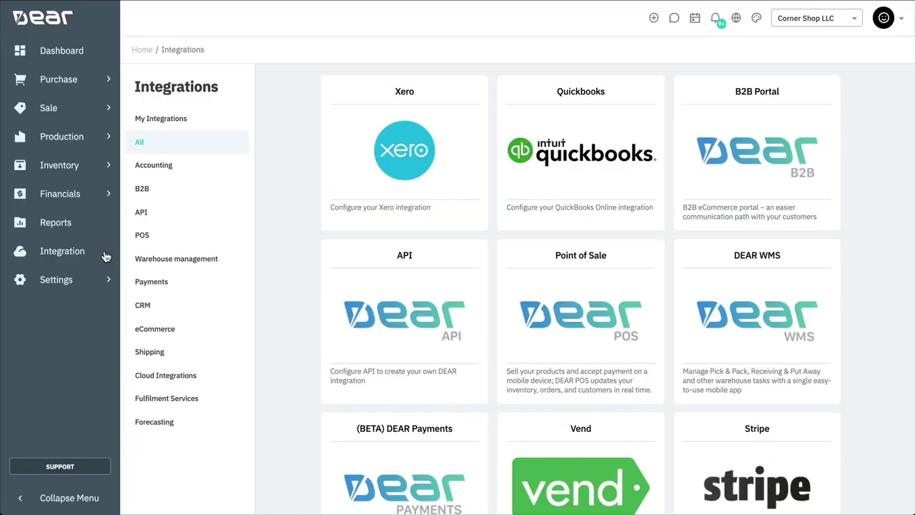
pyautogui.click(409, 158)
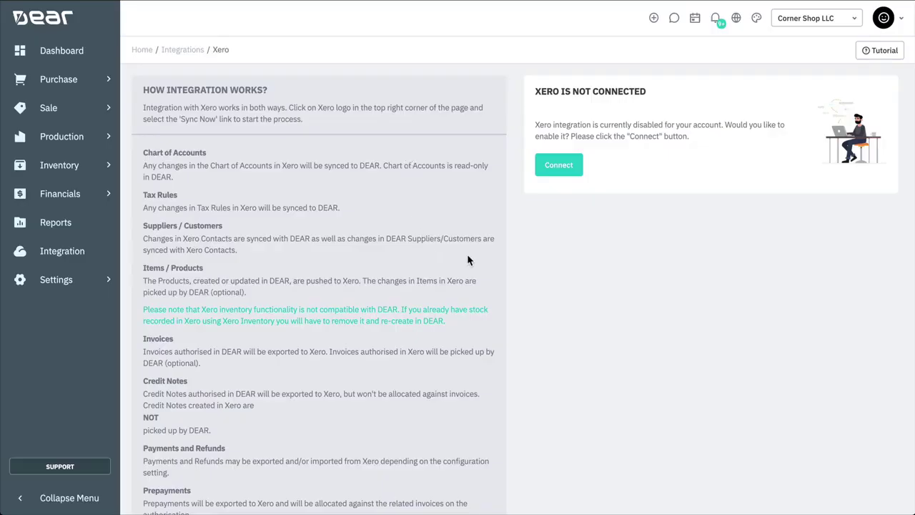
pyautogui.click(556, 172)
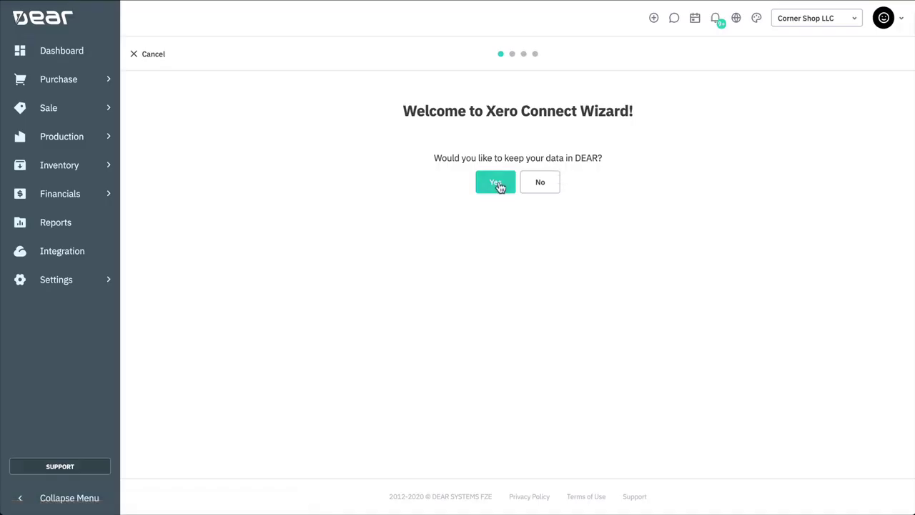
pyautogui.click(499, 185)
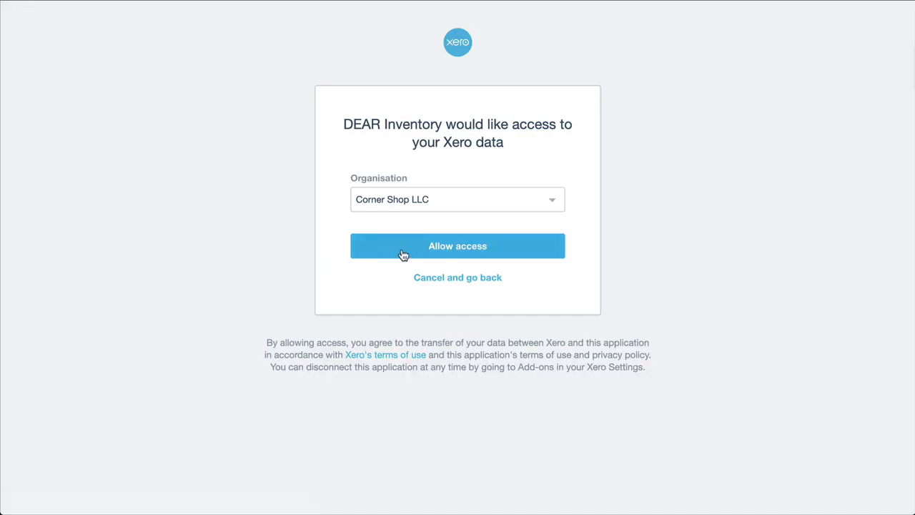
pyautogui.click(403, 256)
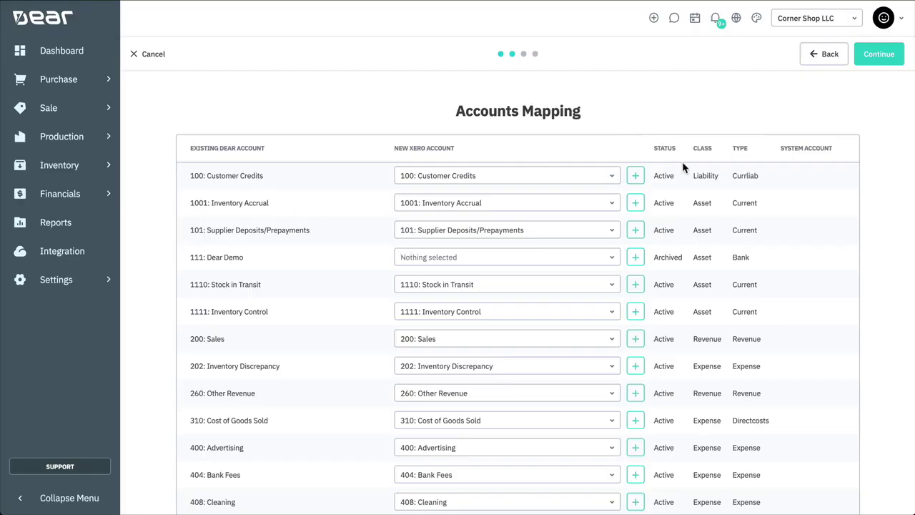
# Step: Accept the proposed accounts mapping, then map the GST Free Exports tax rule to Xero's GST Free and continue
pyautogui.click(878, 57)
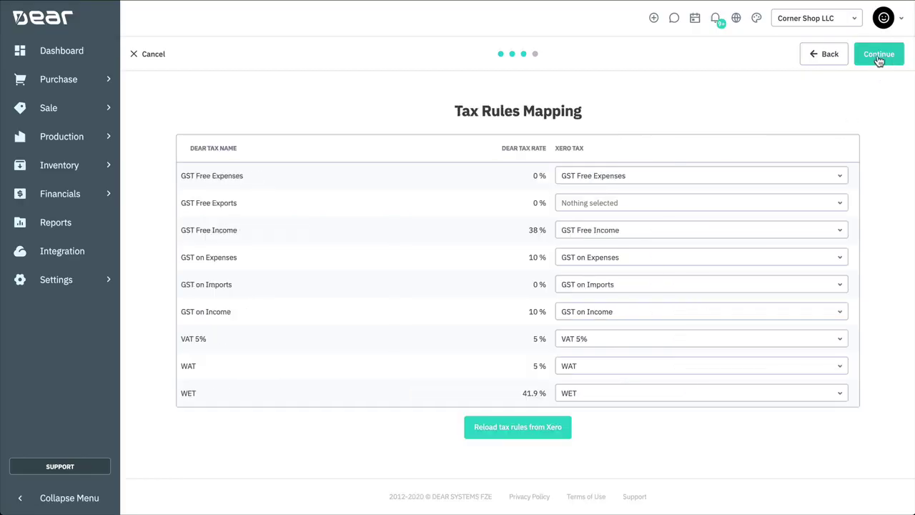
pyautogui.click(778, 202)
pyautogui.click(600, 275)
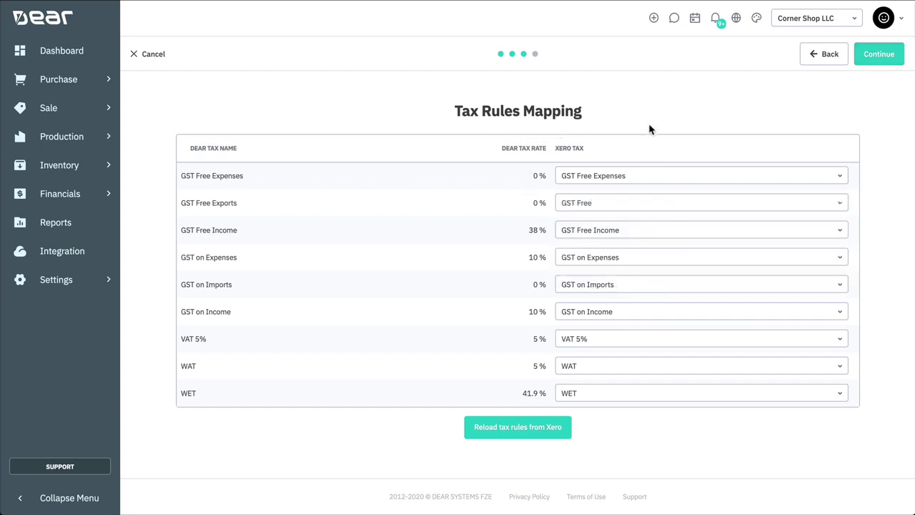
pyautogui.click(891, 60)
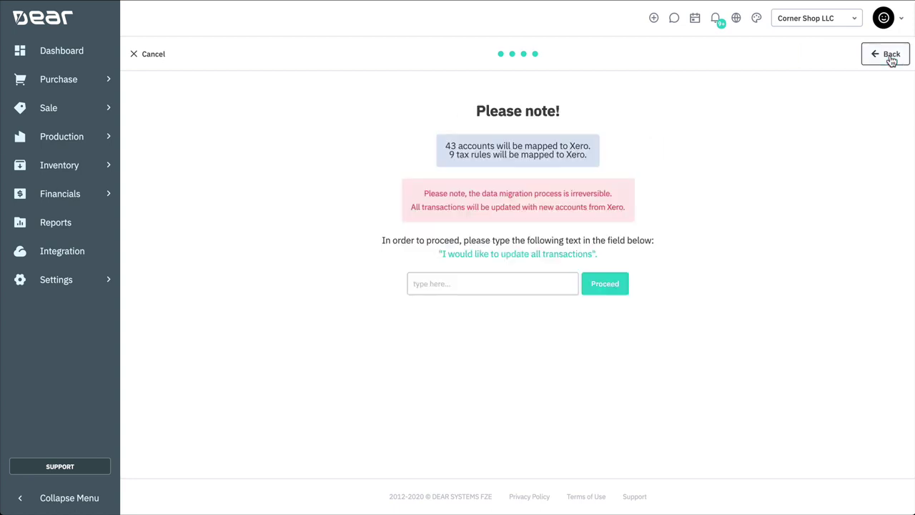
# Step: Enter the migration confirmation phrase "I would like to update all transactions"
pyautogui.click(472, 278)
pyautogui.write('I would lik')
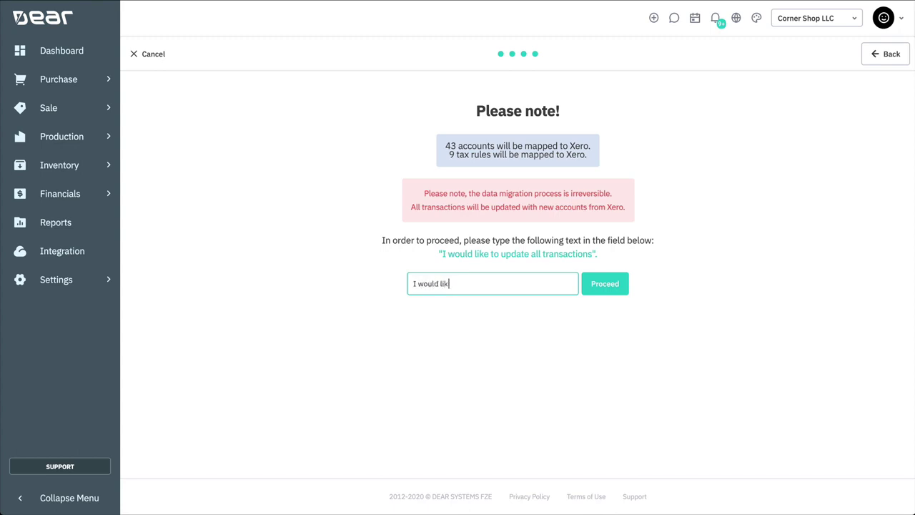
pyautogui.write('e to update all transact')
pyautogui.write('ions')
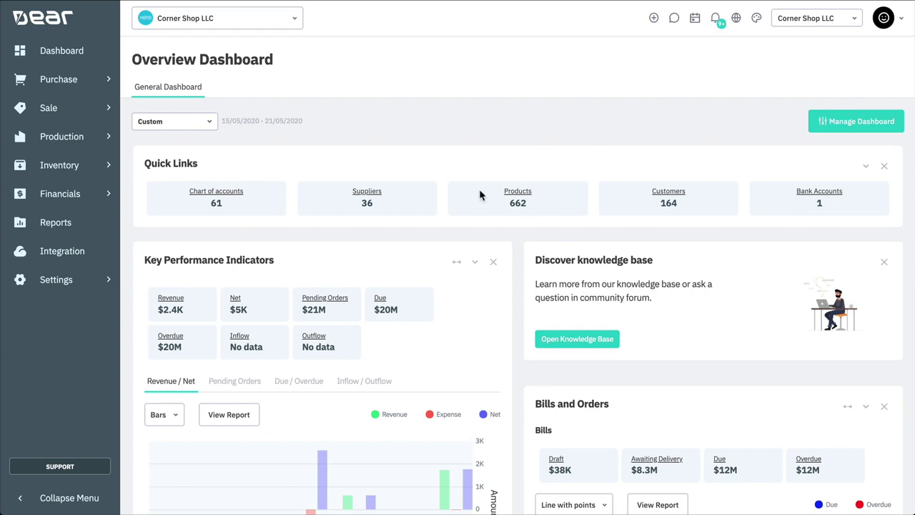
# Step: In the financial Account Mapping, choose 101: Supplier Deposits/Prepayments as Supplier Deposits Account and 100: Customer Credits as Customer Credit Account
pyautogui.click(69, 286)
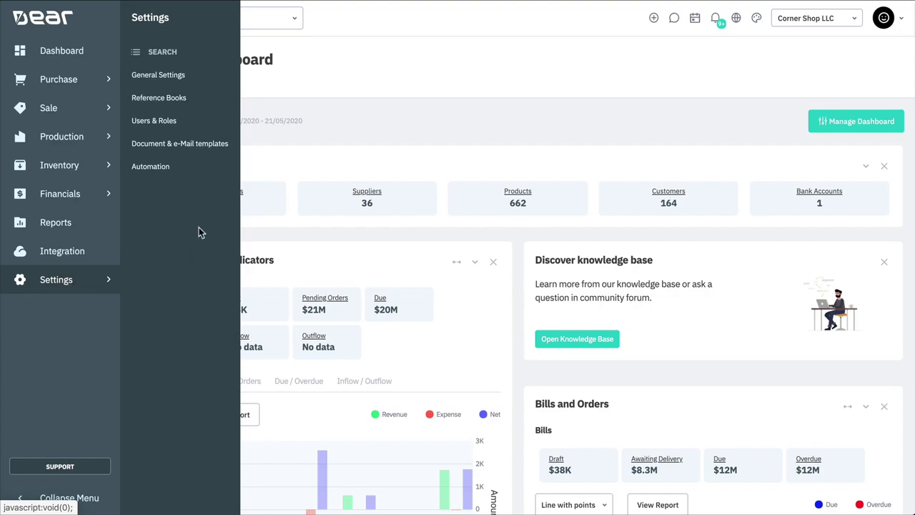
pyautogui.click(209, 108)
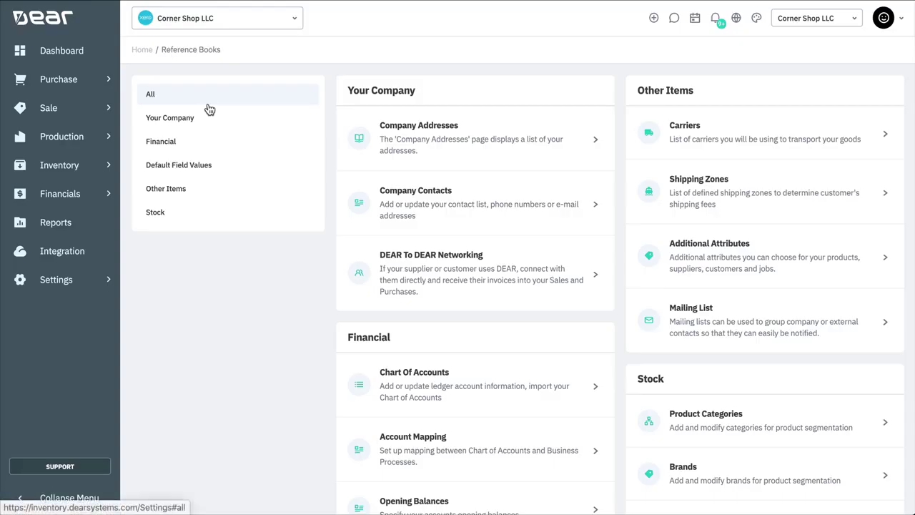
pyautogui.click(195, 147)
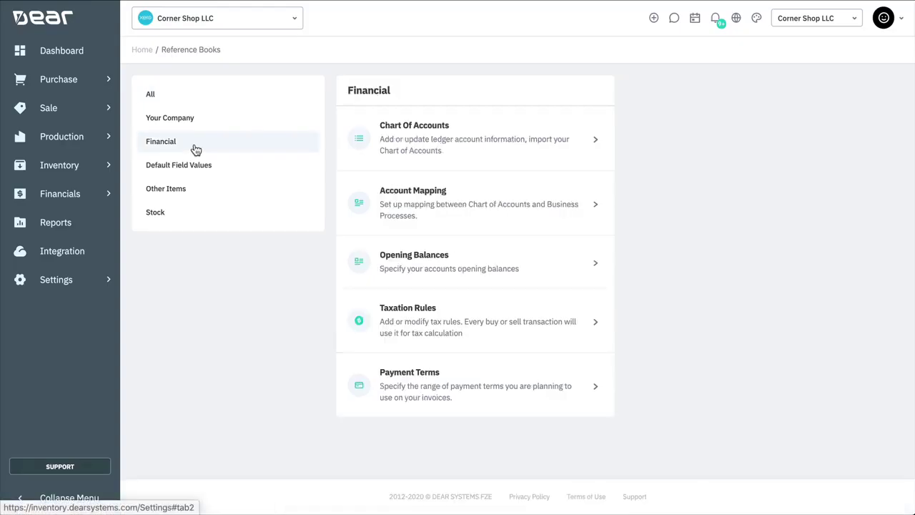
pyautogui.click(499, 195)
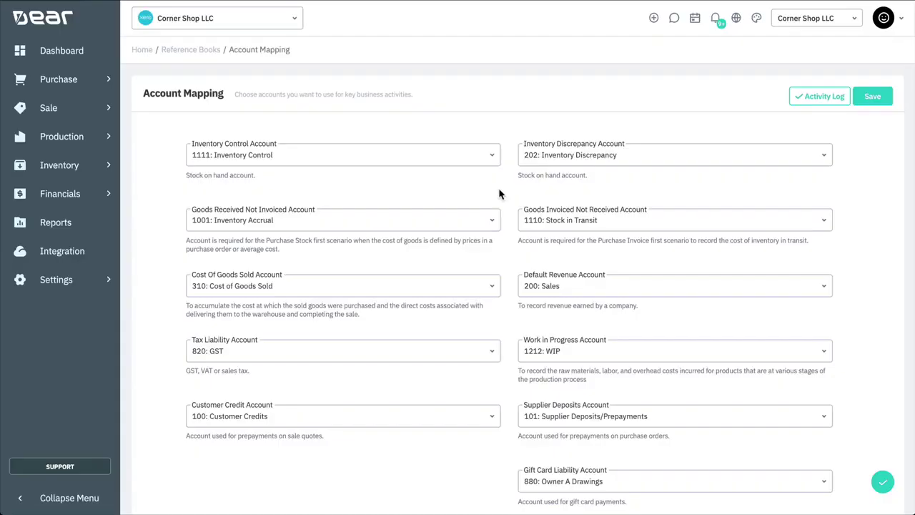
pyautogui.scroll(-2, 501, 173)
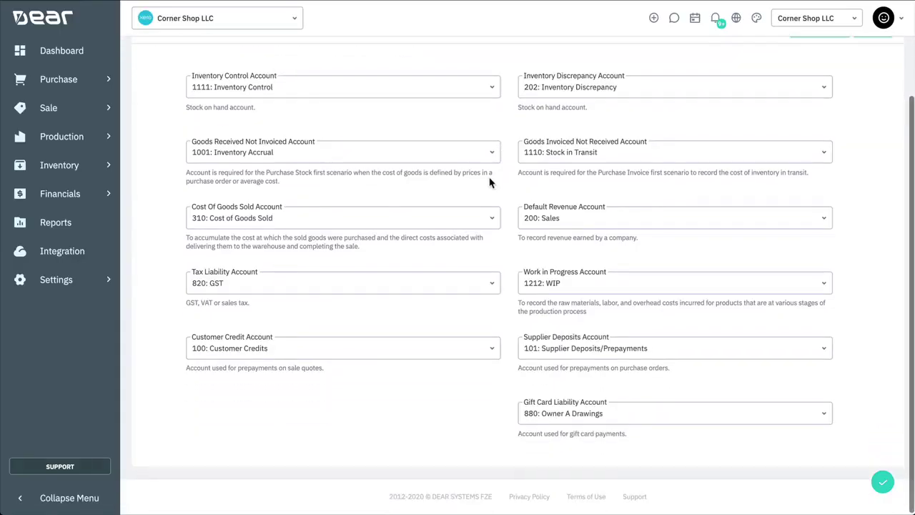
pyautogui.click(828, 350)
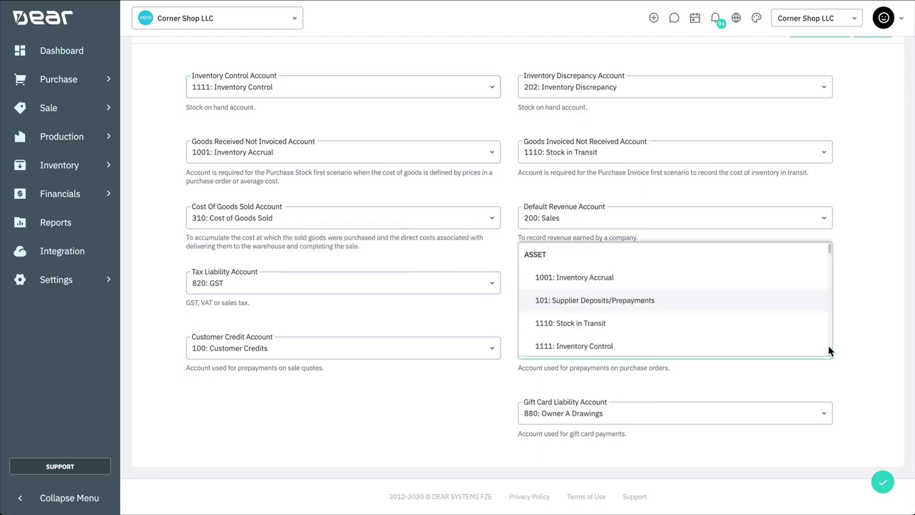
pyautogui.click(642, 301)
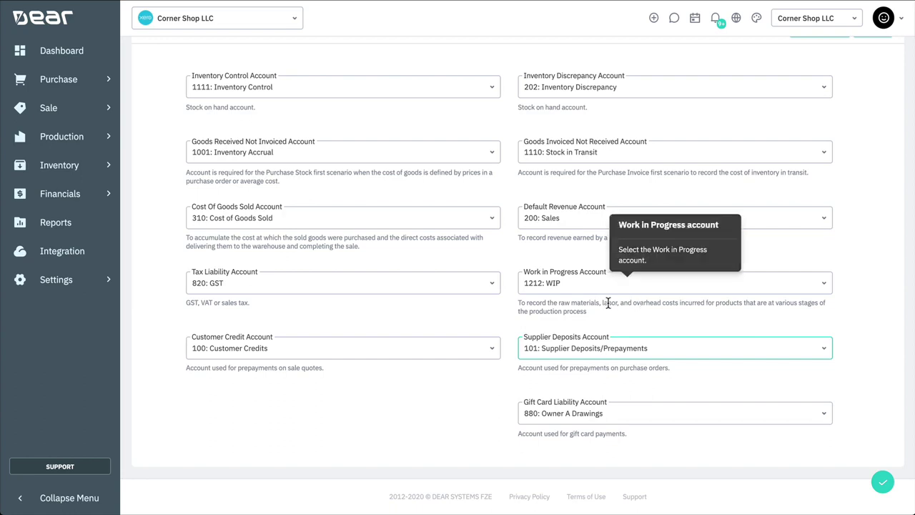
pyautogui.click(398, 348)
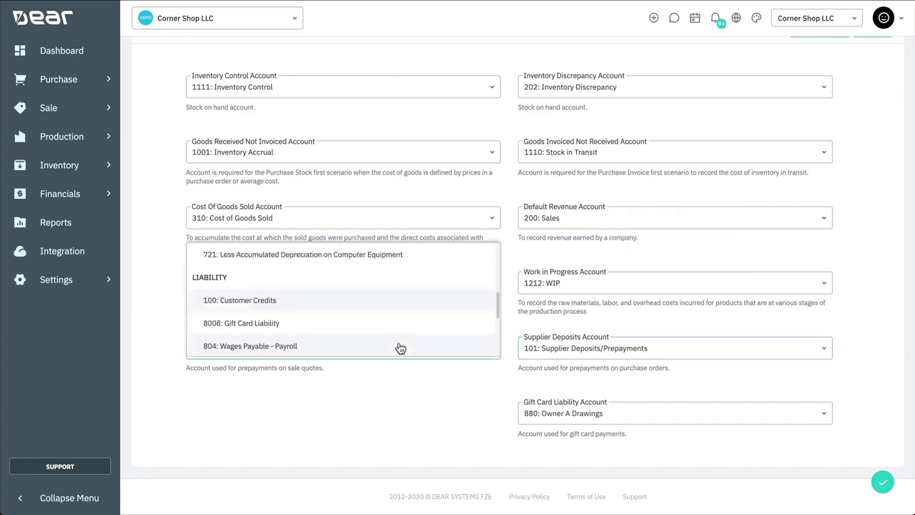
pyautogui.click(364, 311)
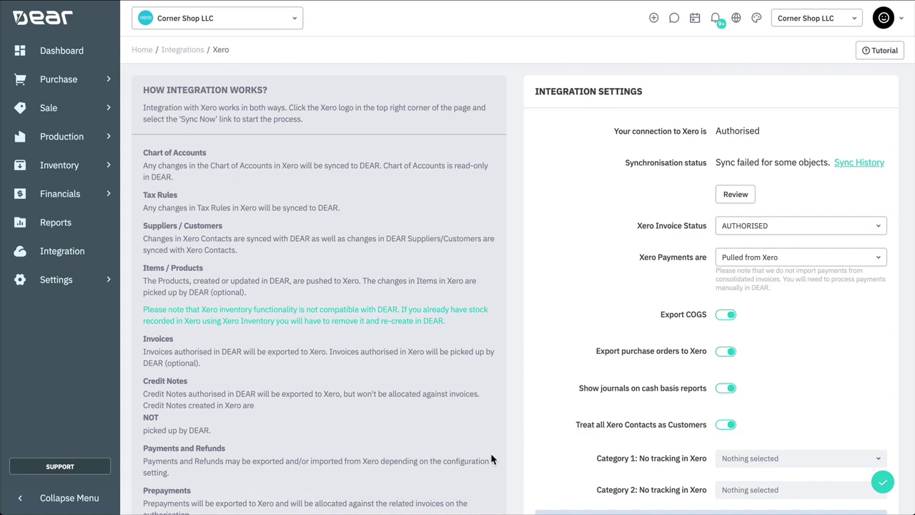
# Step: Review the Xero integration settings and set Xero Payments to Synced in both ways
pyautogui.scroll(-2, 490, 455)
pyautogui.scroll(-3, 491, 458)
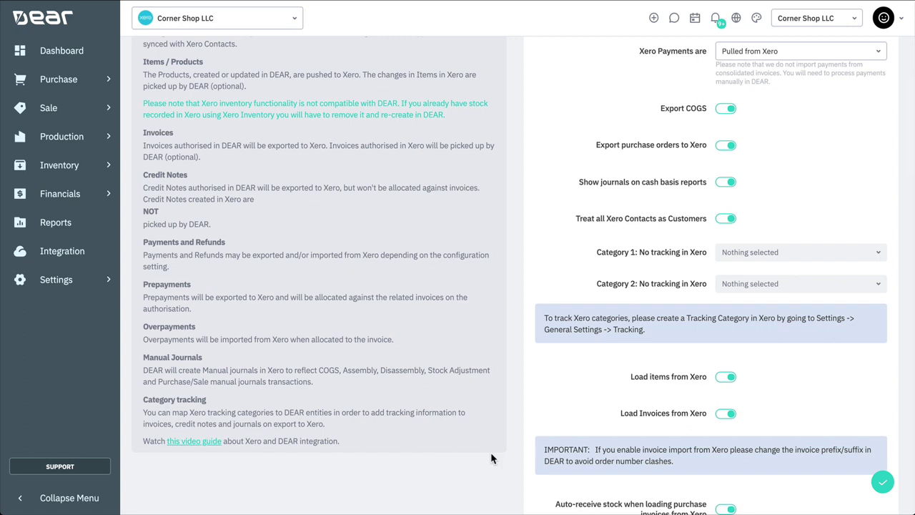
pyautogui.scroll(3, 491, 458)
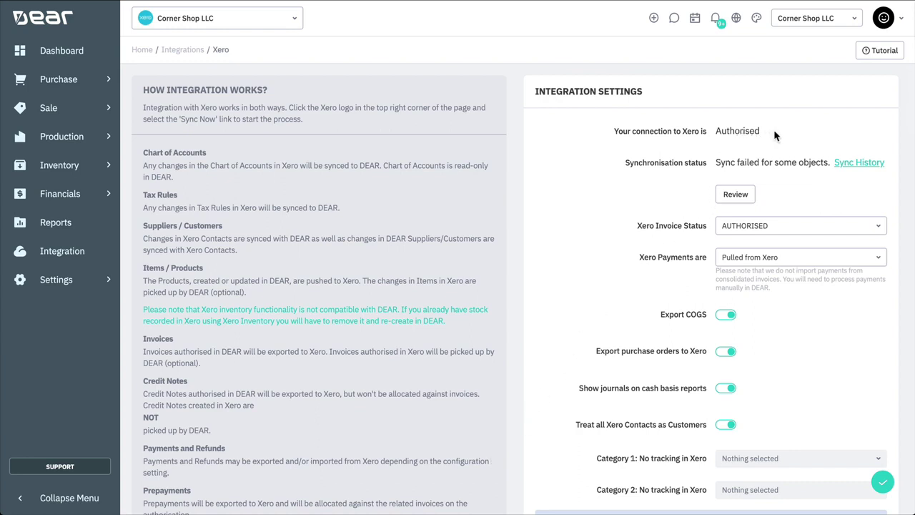
pyautogui.click(850, 260)
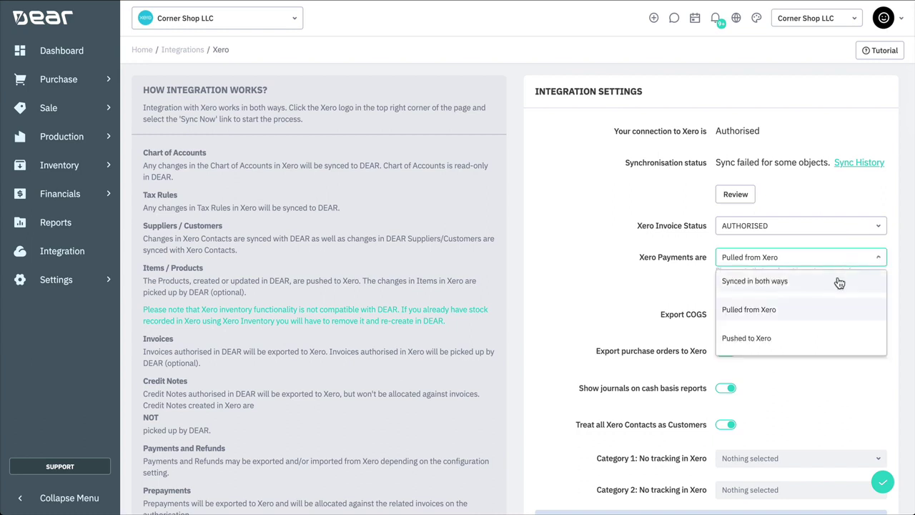
pyautogui.click(839, 280)
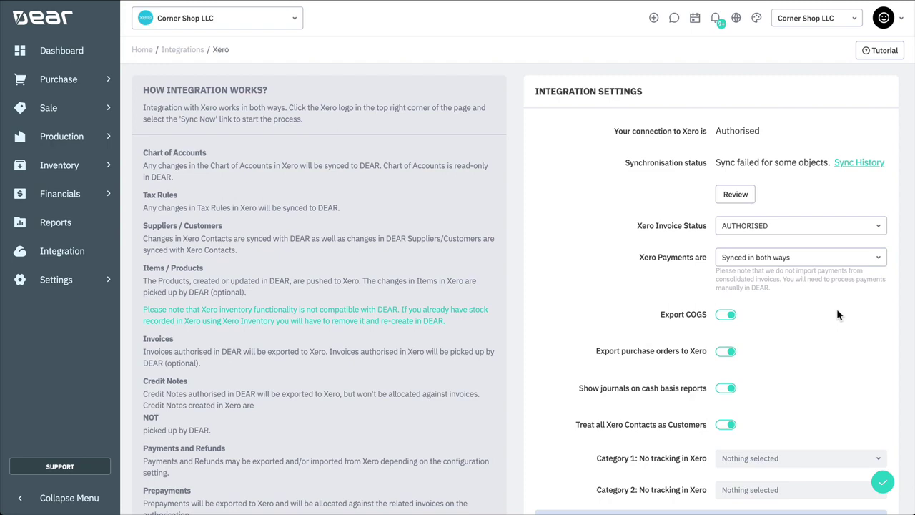
pyautogui.scroll(-2, 838, 315)
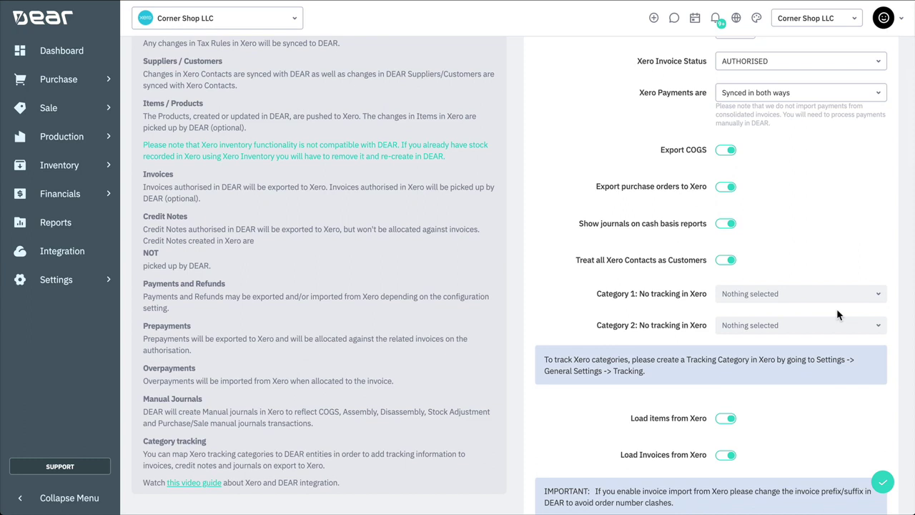
# Step: Open the Xero sync history and look through the status filter options for the synchronisation records
pyautogui.scroll(2, 838, 315)
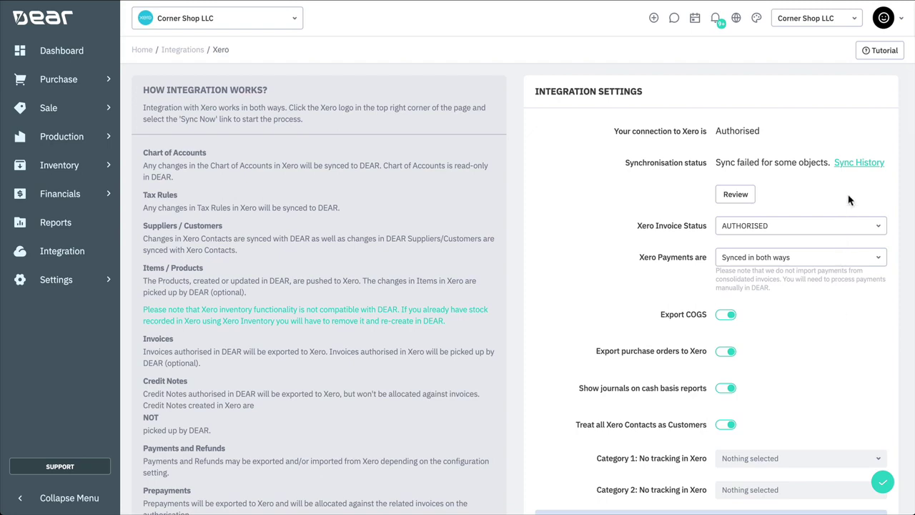
pyautogui.click(855, 166)
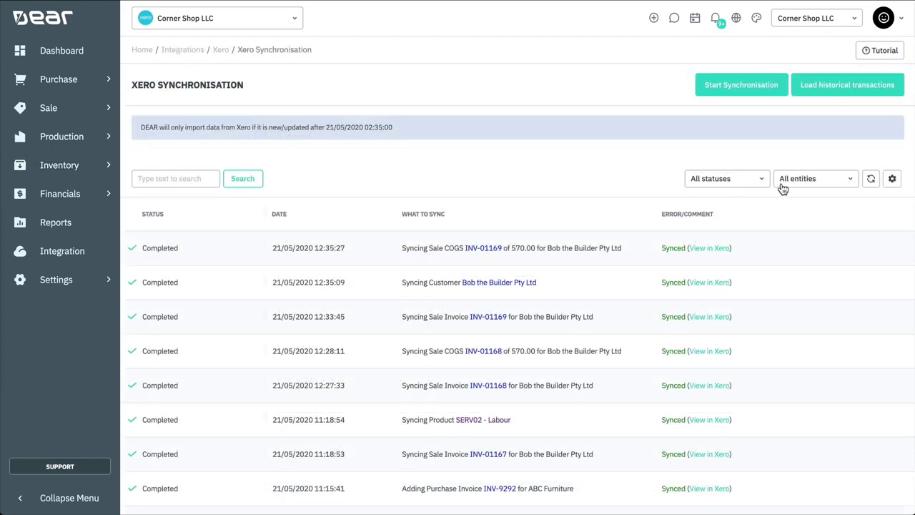
pyautogui.click(782, 187)
pyautogui.click(757, 188)
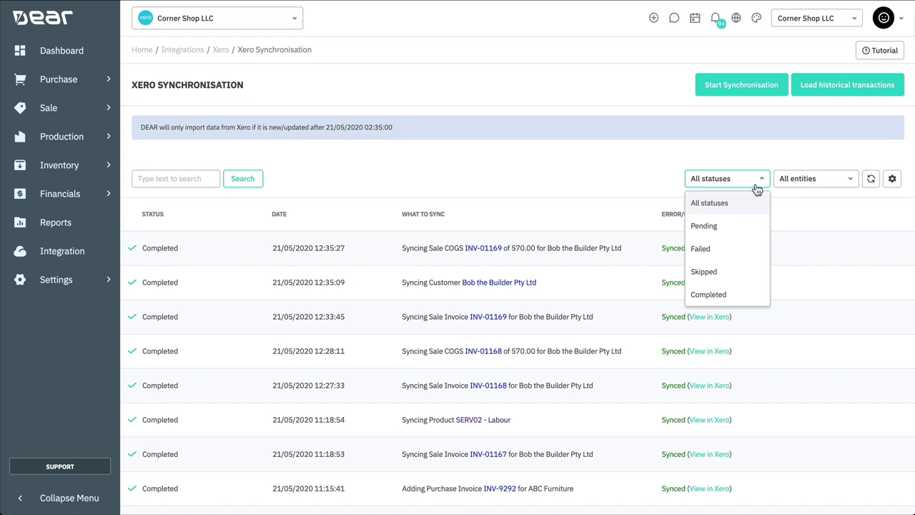
pyautogui.click(758, 189)
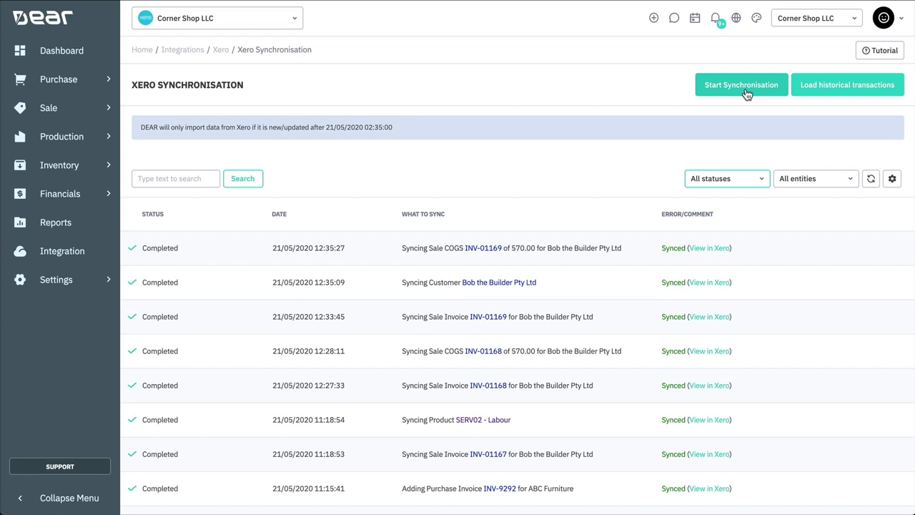
pyautogui.click(297, 28)
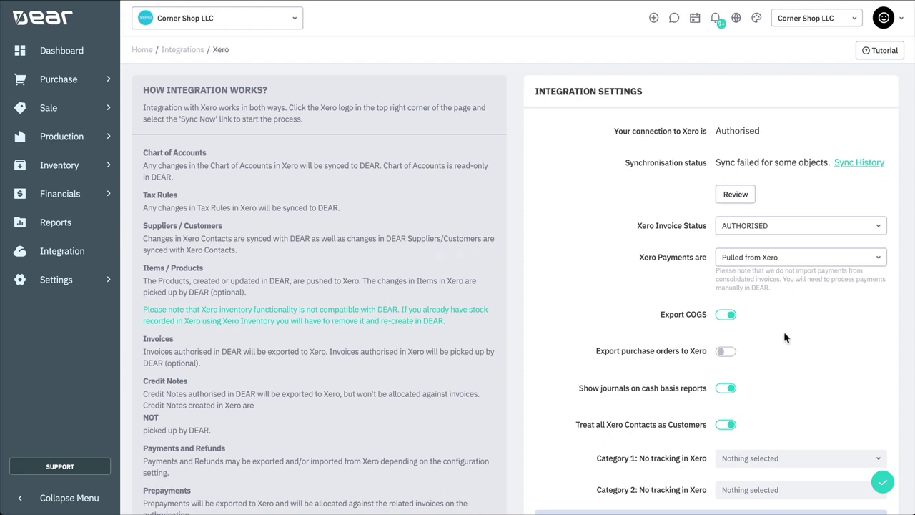
# Step: Turn on auto-synchronisation in the Xero integration settings and set its start date to 22/05/2020
pyautogui.scroll(-4, 784, 331)
pyautogui.scroll(-3, 784, 338)
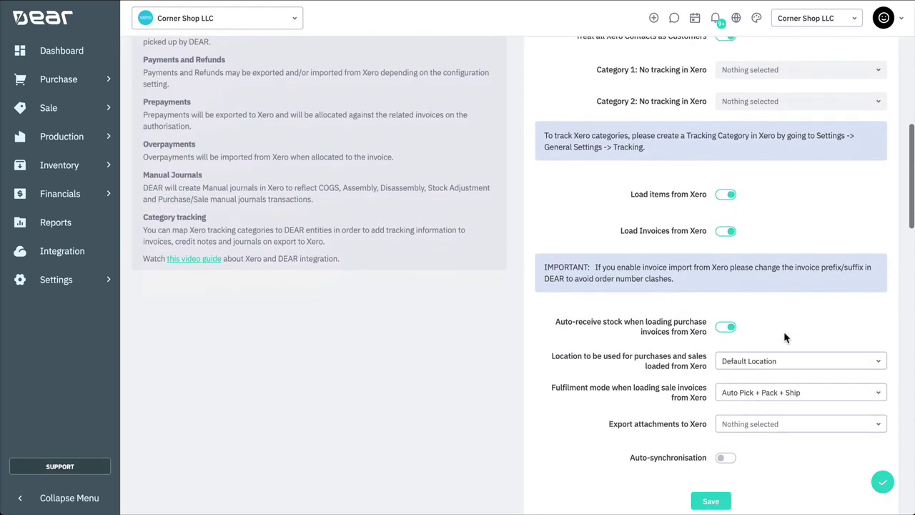
pyautogui.scroll(-2, 784, 338)
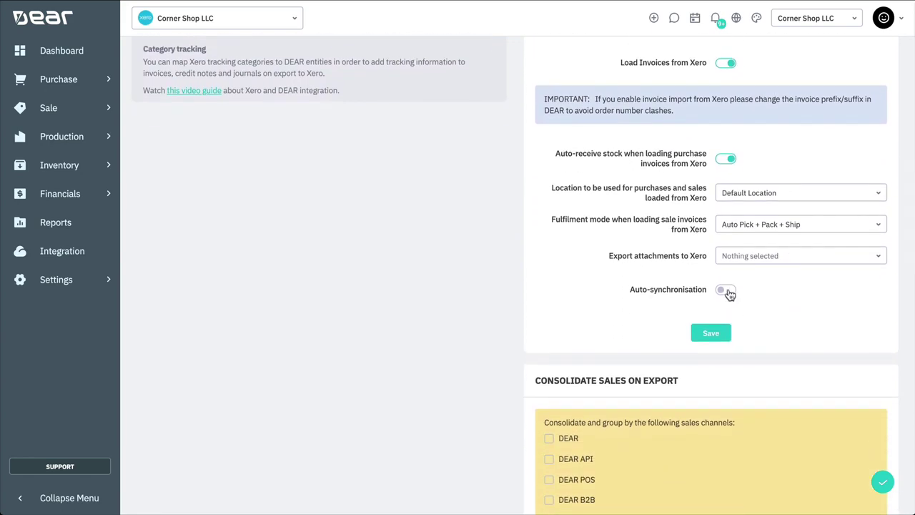
pyautogui.click(727, 290)
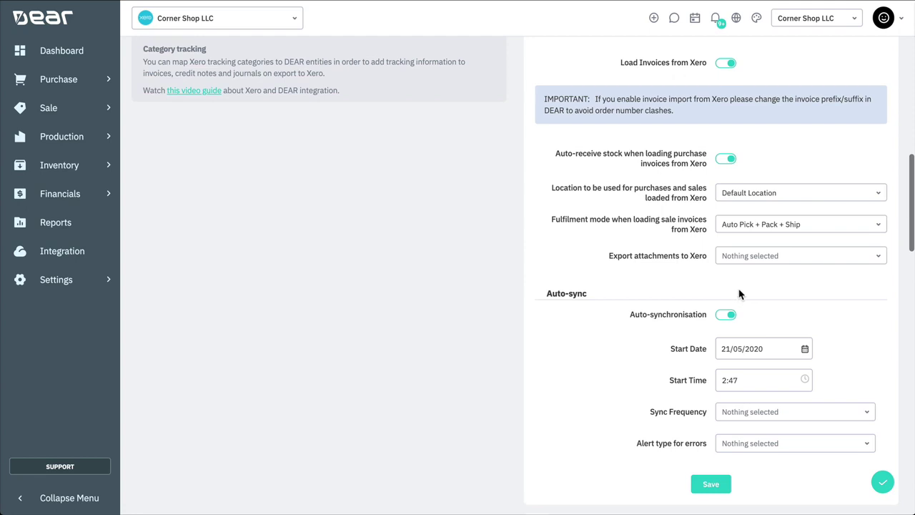
pyautogui.click(805, 351)
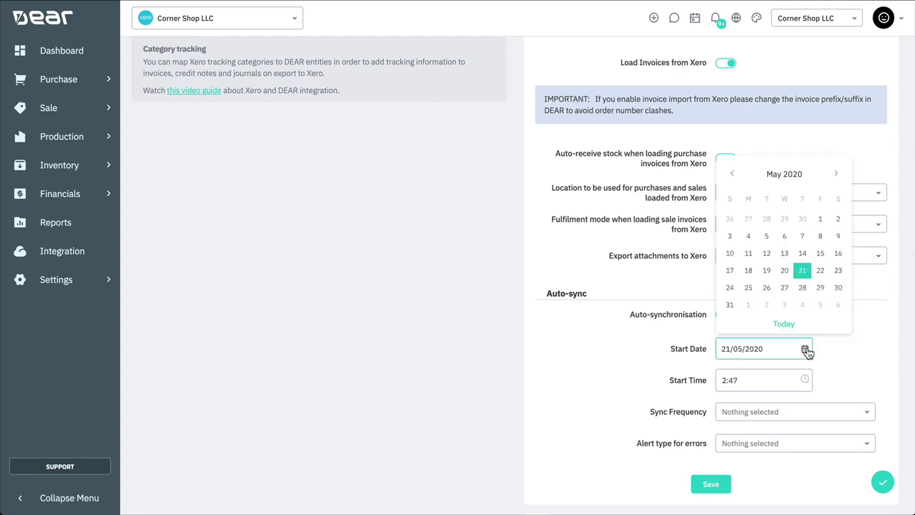
pyautogui.click(821, 272)
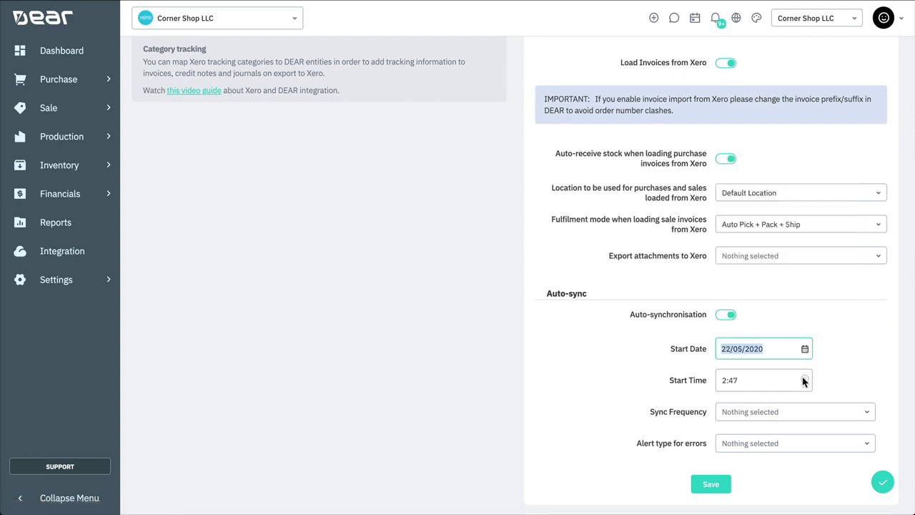
# Step: Set the auto-sync start time to 2:30 and the sync frequency to Daily
pyautogui.click(785, 385)
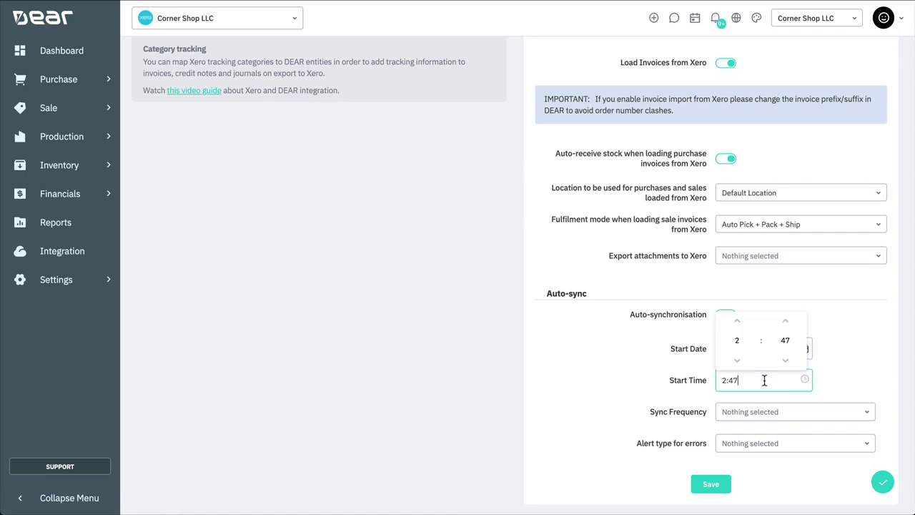
pyautogui.click(785, 340)
pyautogui.write('30')
pyautogui.click(831, 351)
pyautogui.click(864, 412)
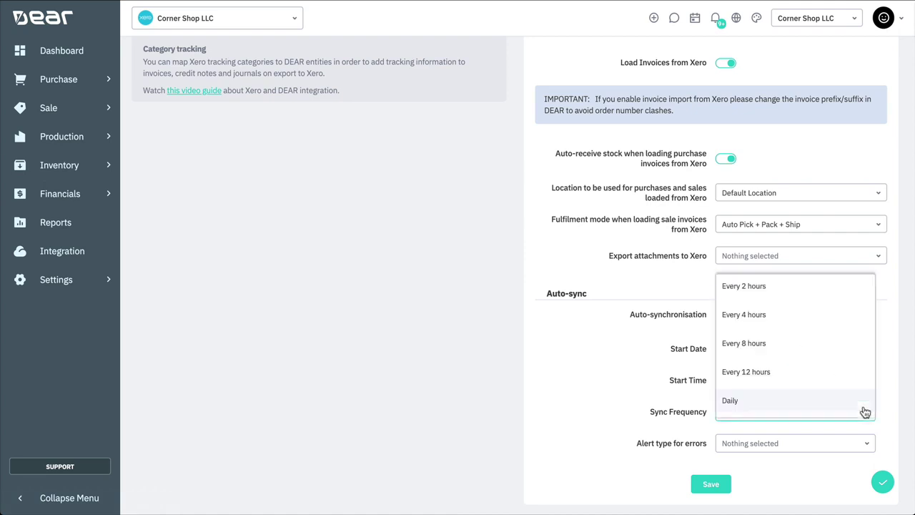
pyautogui.click(819, 407)
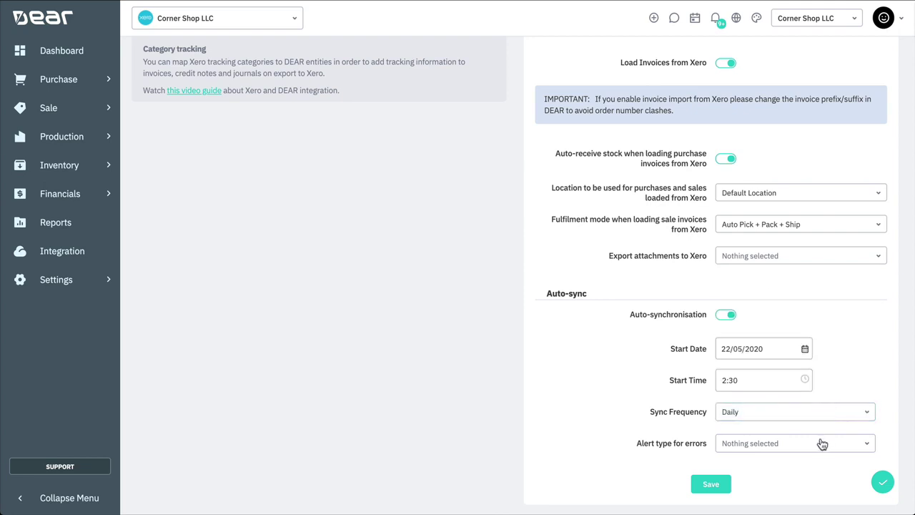
# Step: Set the auto-sync error alerts to Email with the Accounting mailing list, and save the integration settings
pyautogui.click(823, 444)
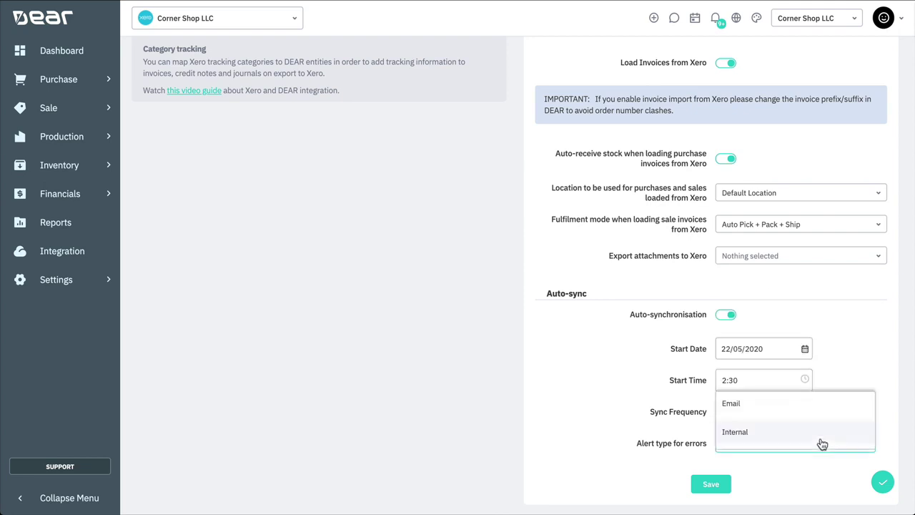
pyautogui.click(789, 407)
pyautogui.scroll(-1, 789, 411)
pyautogui.click(783, 399)
pyautogui.click(867, 401)
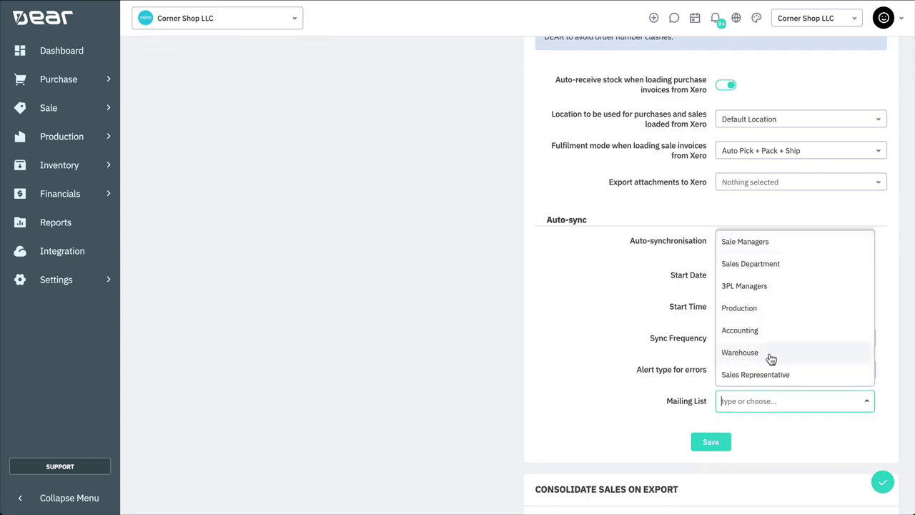
pyautogui.click(763, 331)
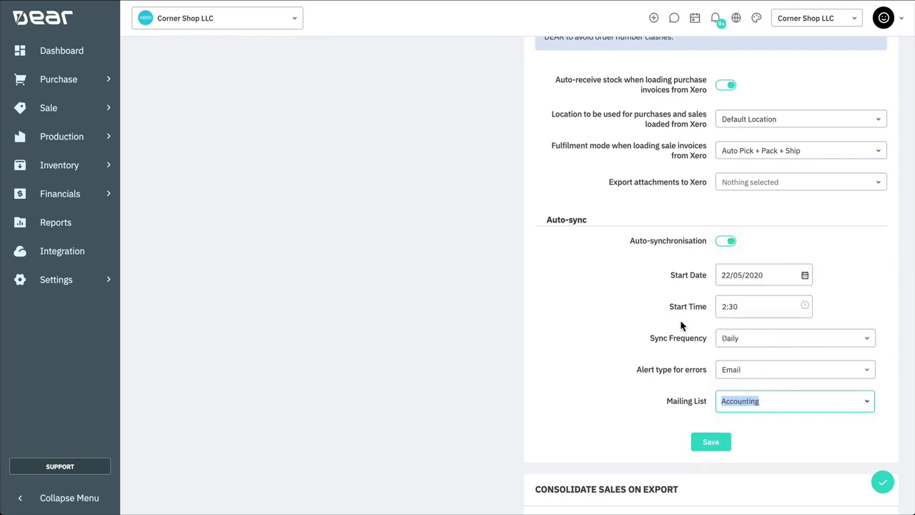
pyautogui.click(700, 445)
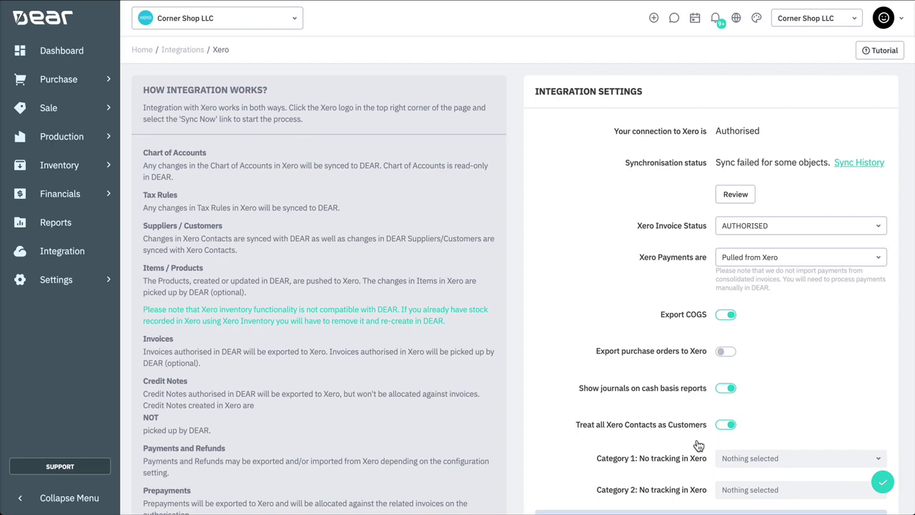
# Step: Select Shopify, Etsy and Vend as the sales channels to consolidate on export
pyautogui.scroll(-10, 698, 445)
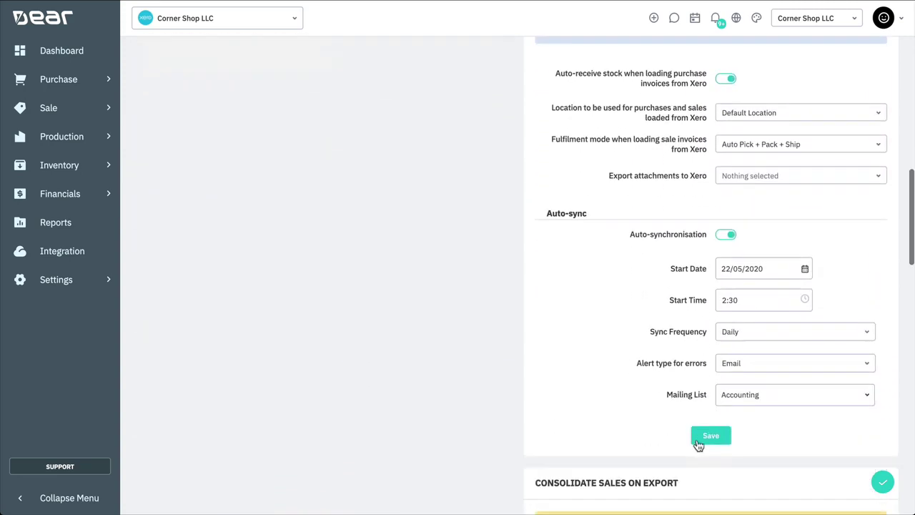
pyautogui.scroll(-5, 699, 446)
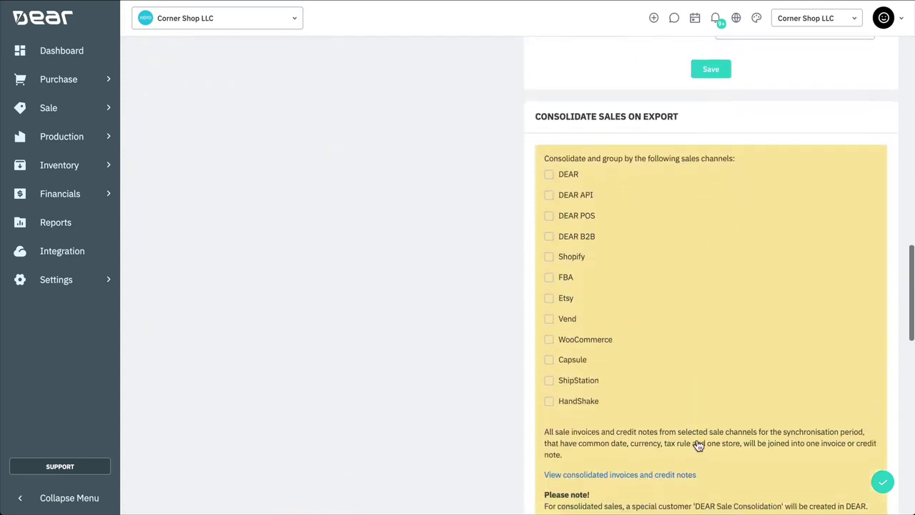
pyautogui.click(550, 259)
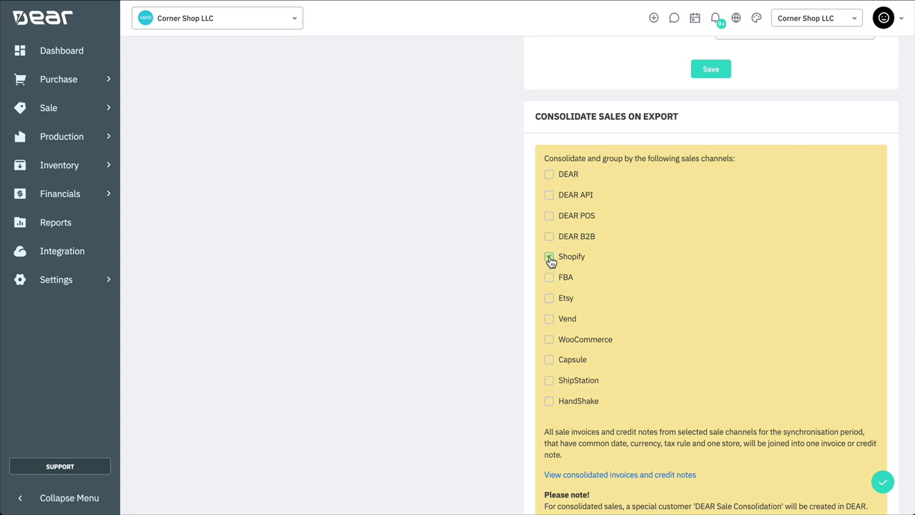
pyautogui.click(550, 299)
pyautogui.click(550, 319)
# Step: View the list of consolidated invoices and credit notes and check its search field
pyautogui.scroll(-3, 672, 320)
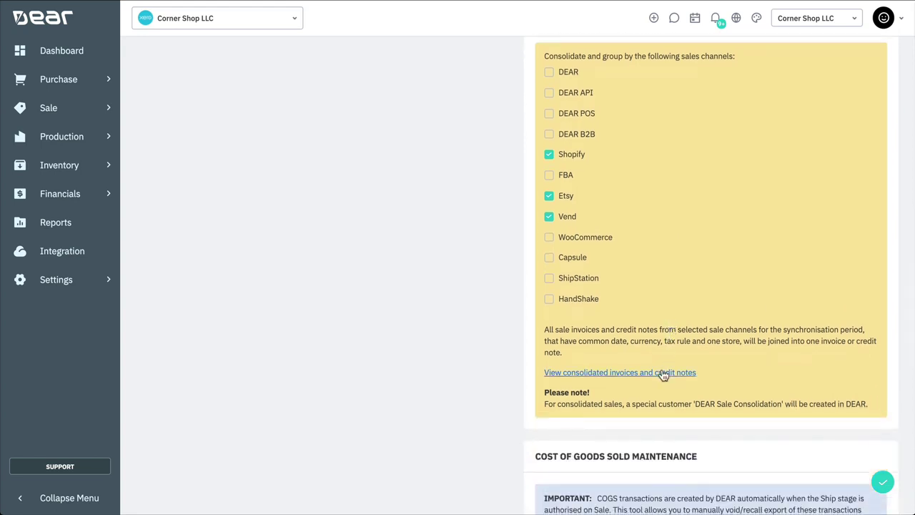
pyautogui.click(663, 373)
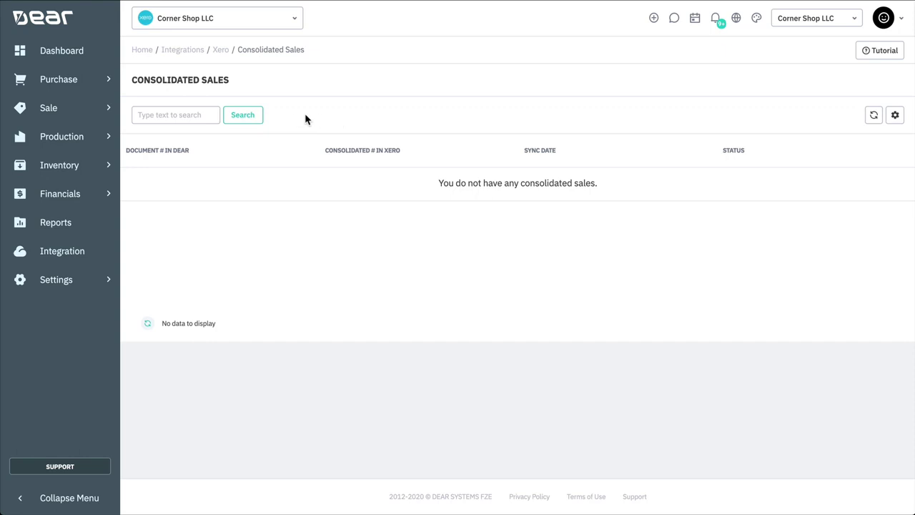
pyautogui.click(203, 115)
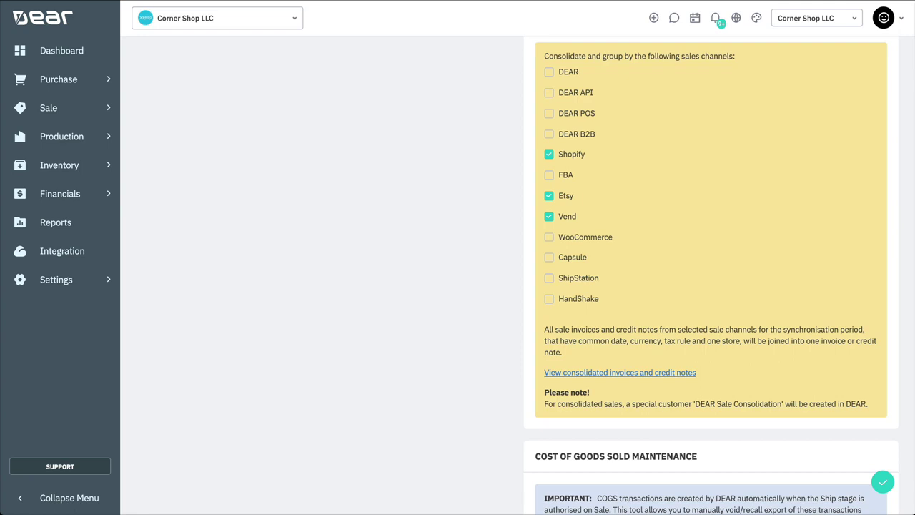
# Step: Set the Cost of Goods Sold Maintenance period from 01/03/2020 to 30/04/2020
pyautogui.scroll(-3, 367, 309)
pyautogui.scroll(-3, 368, 309)
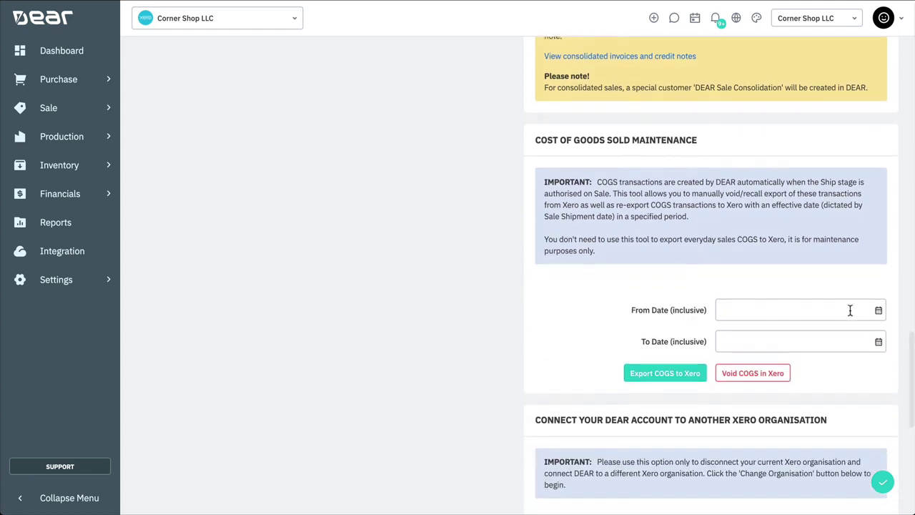
pyautogui.click(879, 314)
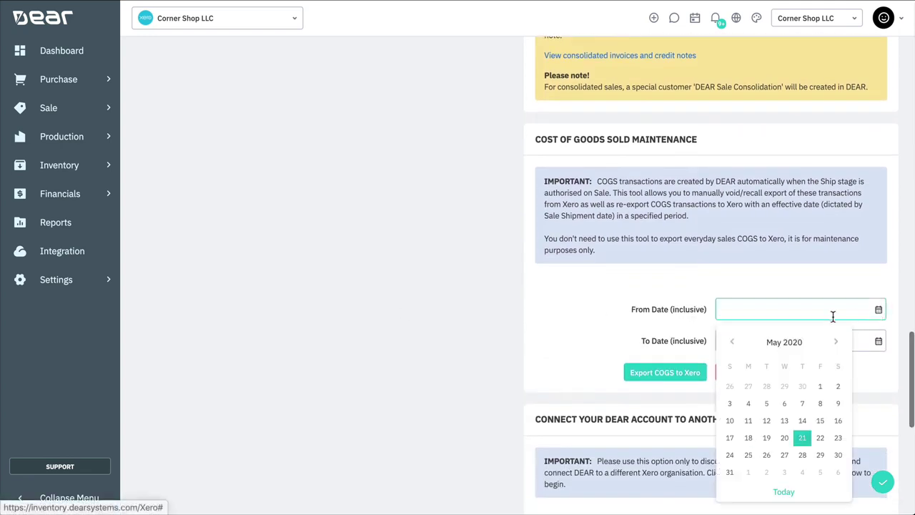
pyautogui.click(731, 343)
pyautogui.click(731, 343)
pyautogui.click(729, 386)
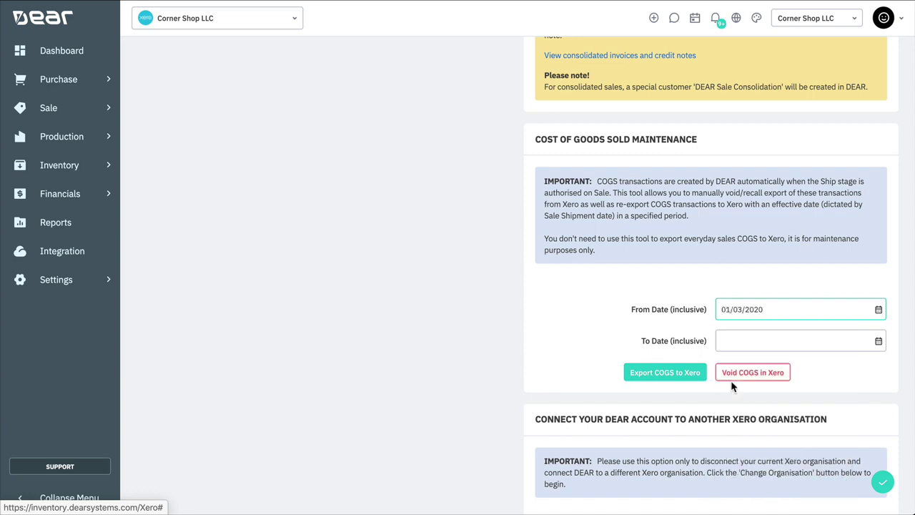
pyautogui.click(766, 342)
pyautogui.click(879, 342)
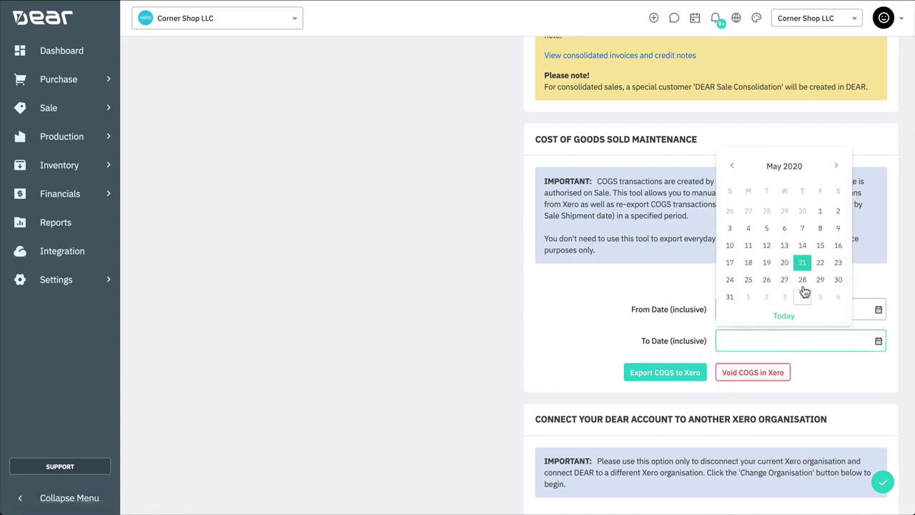
pyautogui.click(731, 168)
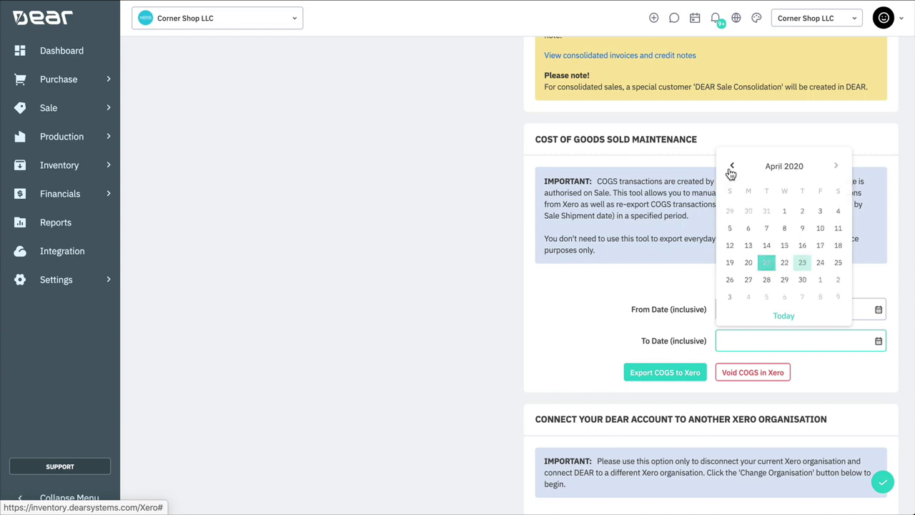
pyautogui.click(803, 280)
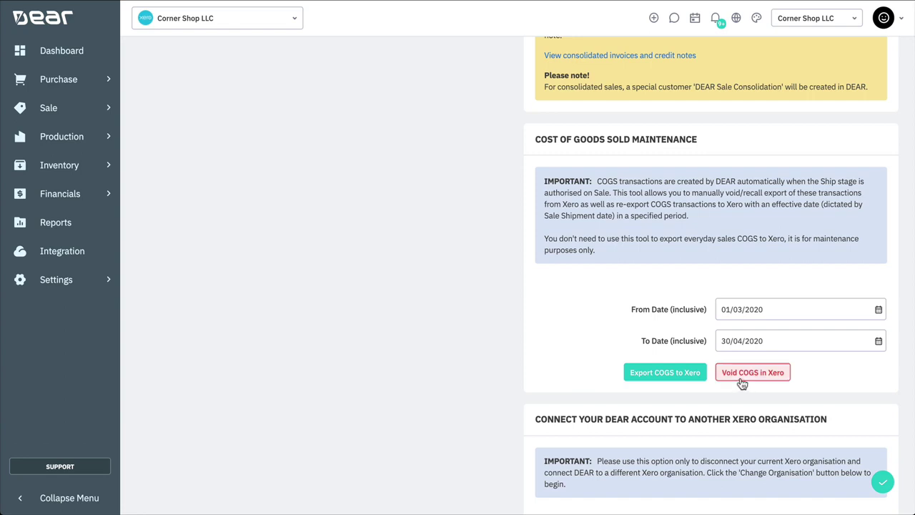
pyautogui.scroll(-3, 742, 384)
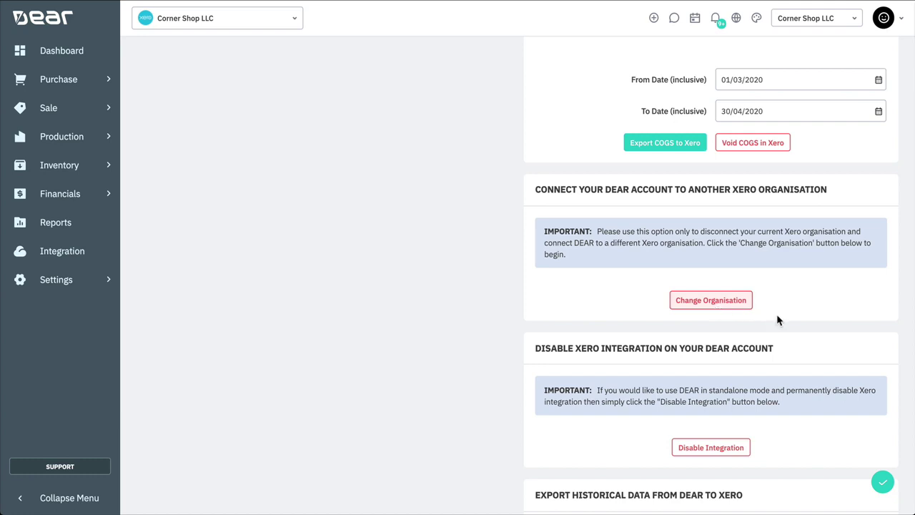
# Step: Set the start date for exporting historical data from DEAR to Xero to 01/12/2019
pyautogui.scroll(-3, 751, 356)
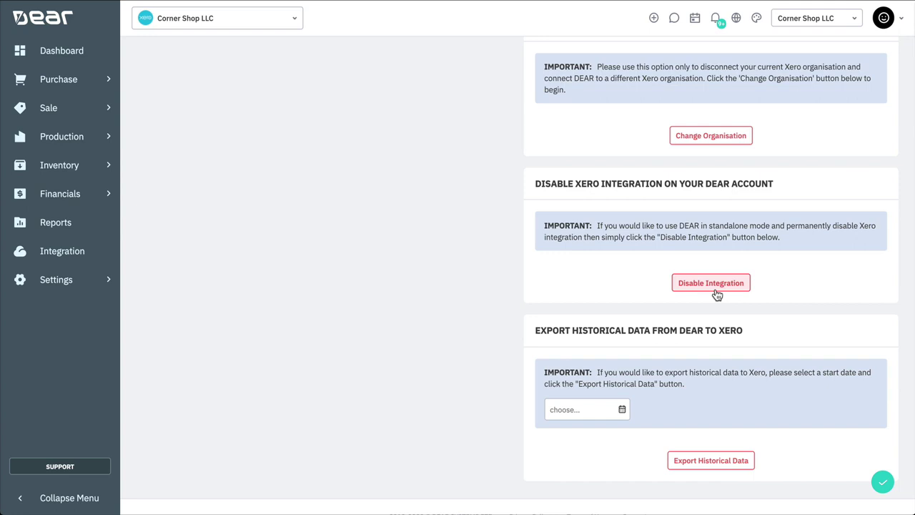
pyautogui.scroll(-1, 697, 313)
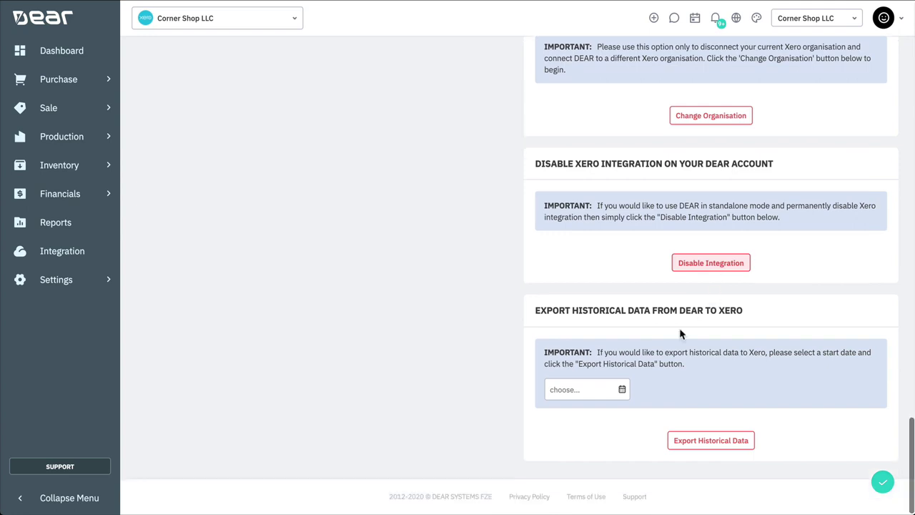
pyautogui.click(622, 390)
pyautogui.click(561, 216)
pyautogui.click(562, 216)
pyautogui.click(562, 216)
pyautogui.click(563, 216)
pyautogui.click(562, 216)
pyautogui.click(560, 260)
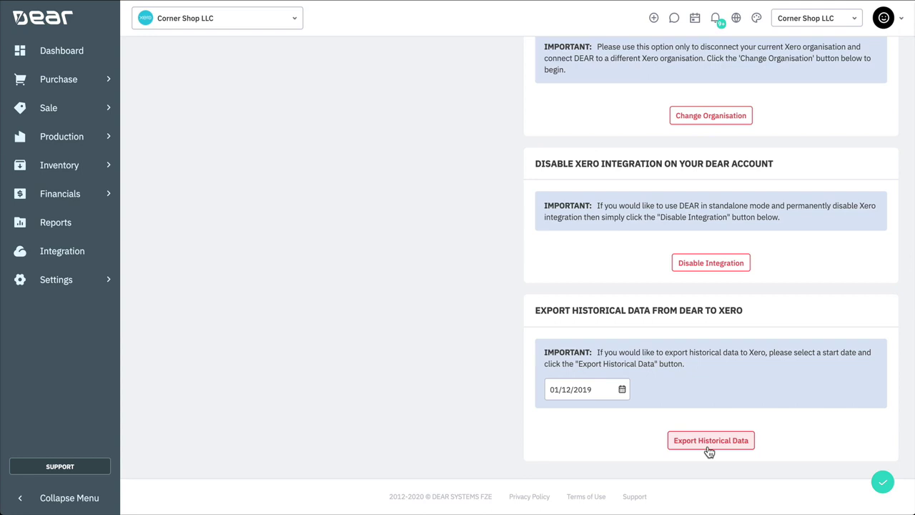
# Step: Open the Reconciliation with Xero report from the financial reports
pyautogui.click(92, 229)
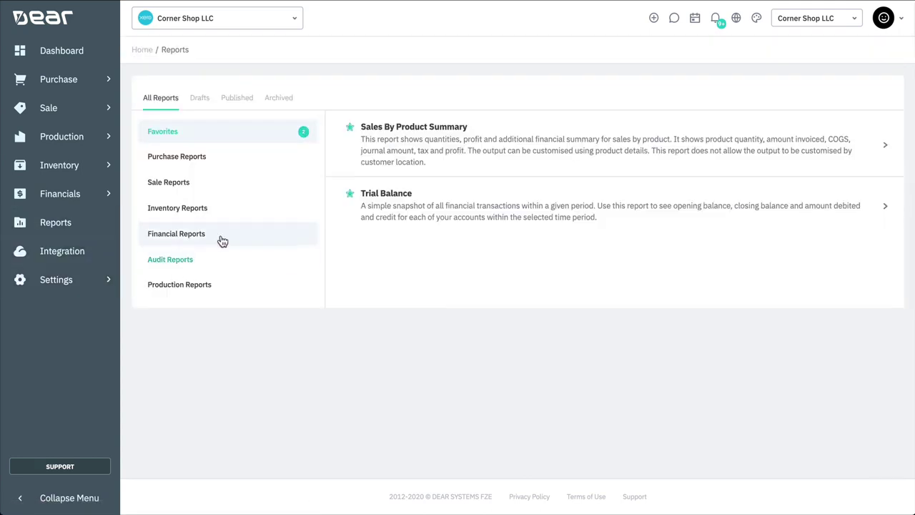
pyautogui.click(222, 240)
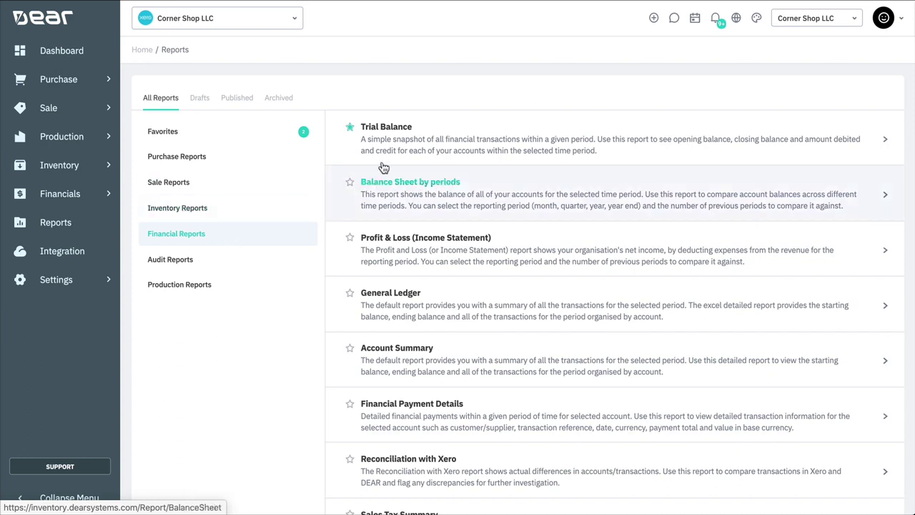
pyautogui.click(490, 463)
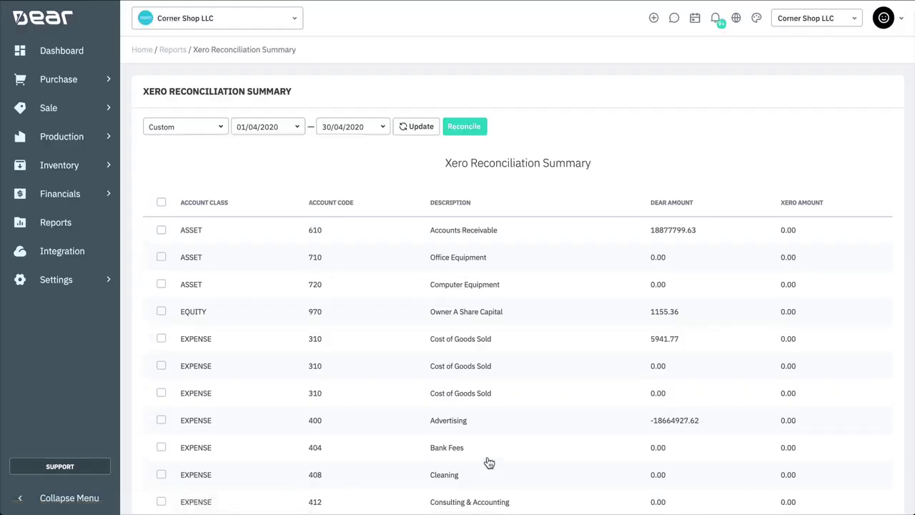
# Step: Set the Xero Reconciliation Summary period to This Month and refresh the report
pyautogui.click(221, 129)
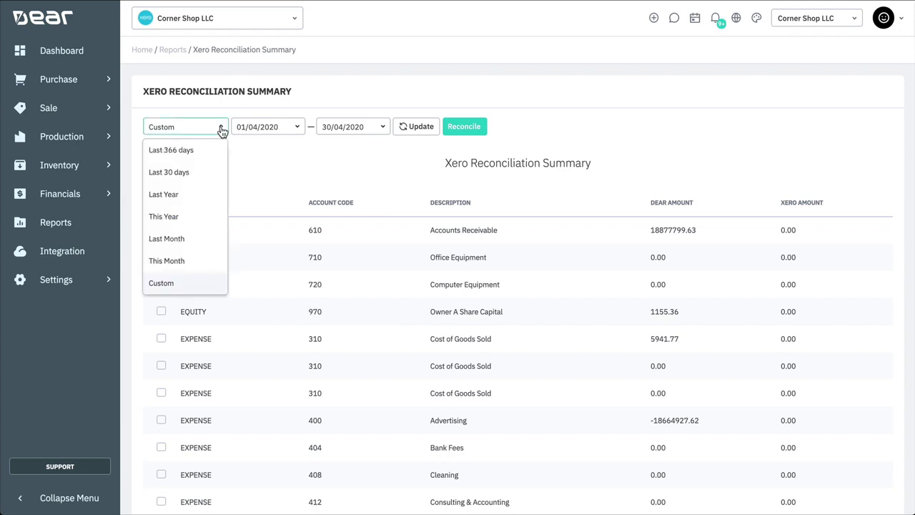
pyautogui.click(179, 260)
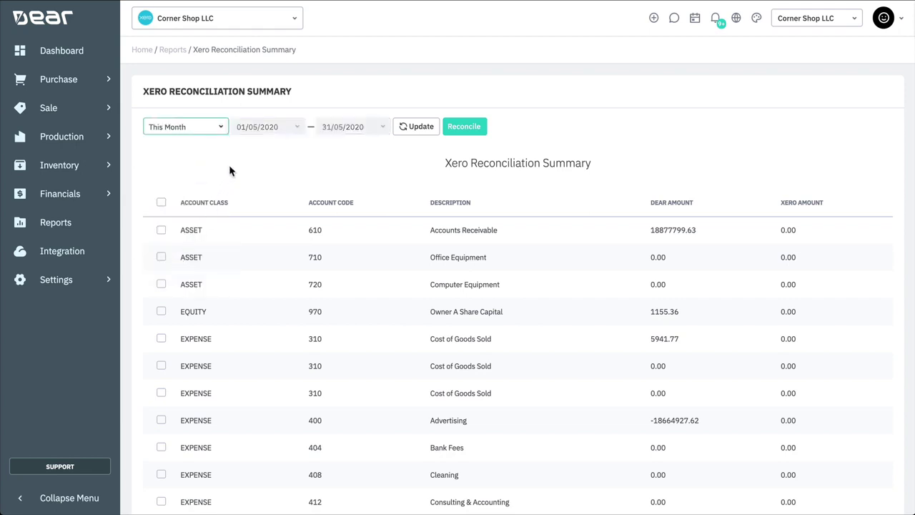
pyautogui.click(403, 128)
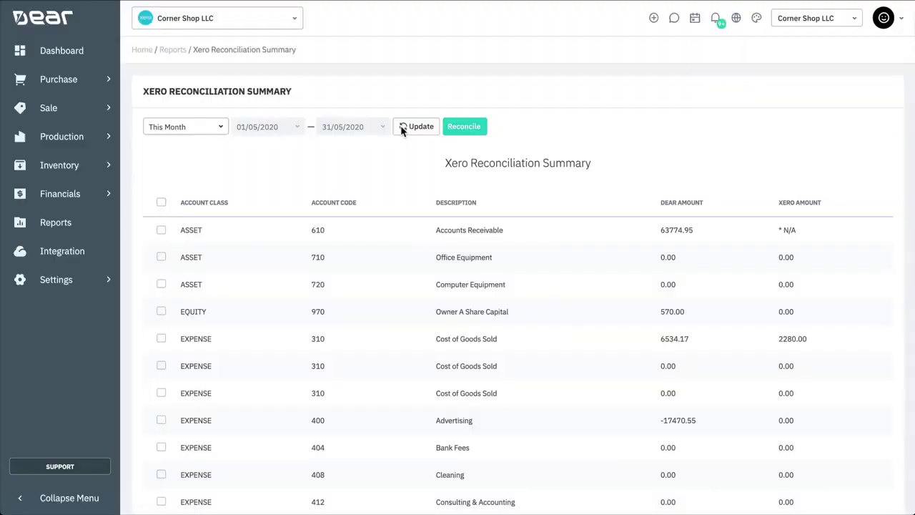
# Step: Select the first Cost of Goods Sold account (310) and the Advertising account (400) for reconciliation
pyautogui.scroll(-2, 403, 128)
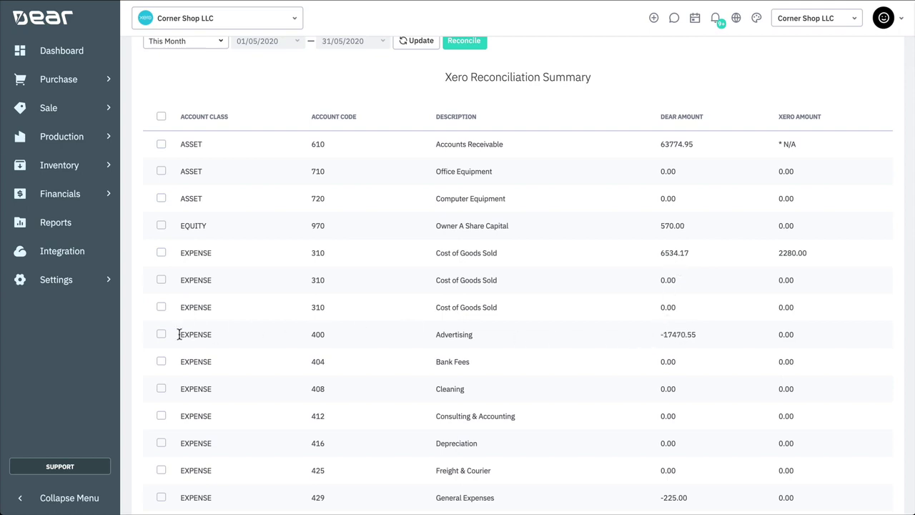
pyautogui.click(162, 255)
pyautogui.scroll(2, 296, 282)
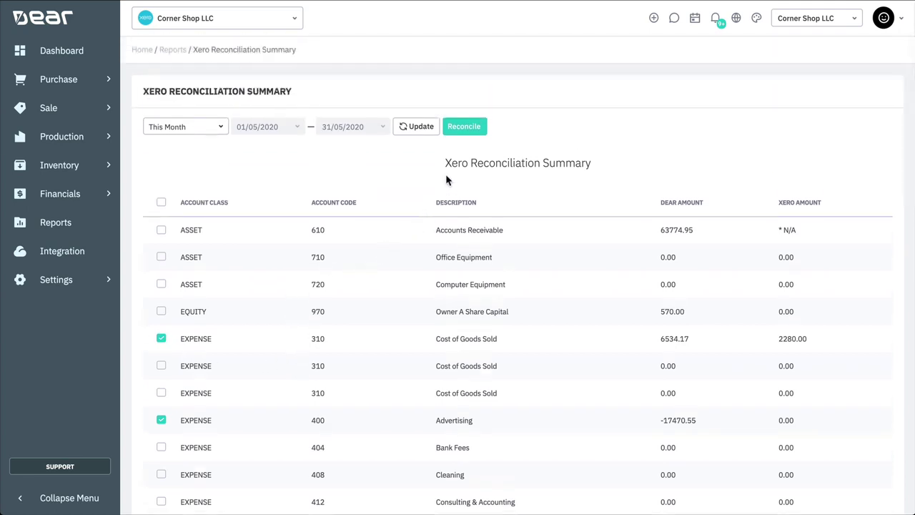